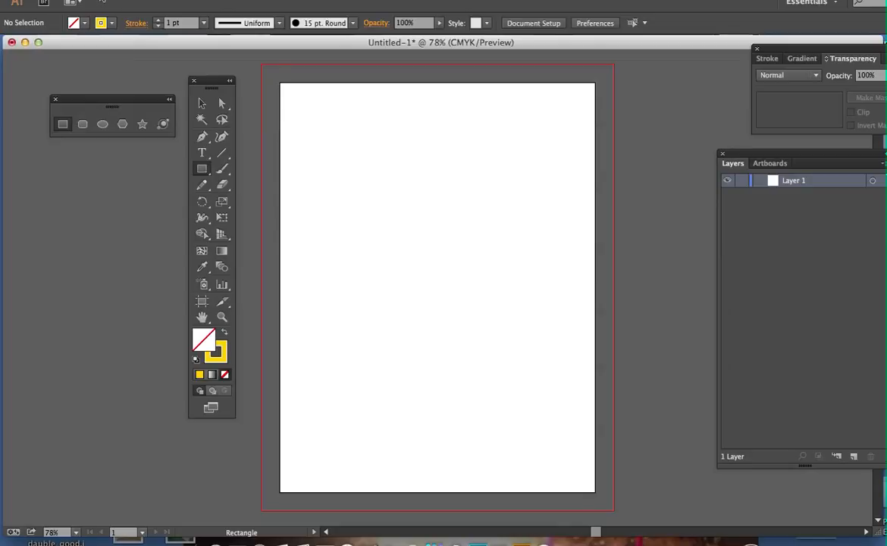
Create a new one-artboard Letter document in portrait orientation, 8.5 by 11 in, with 0.5 in bleeds
{"action": "left_click", "coordinate": [103, 0]}
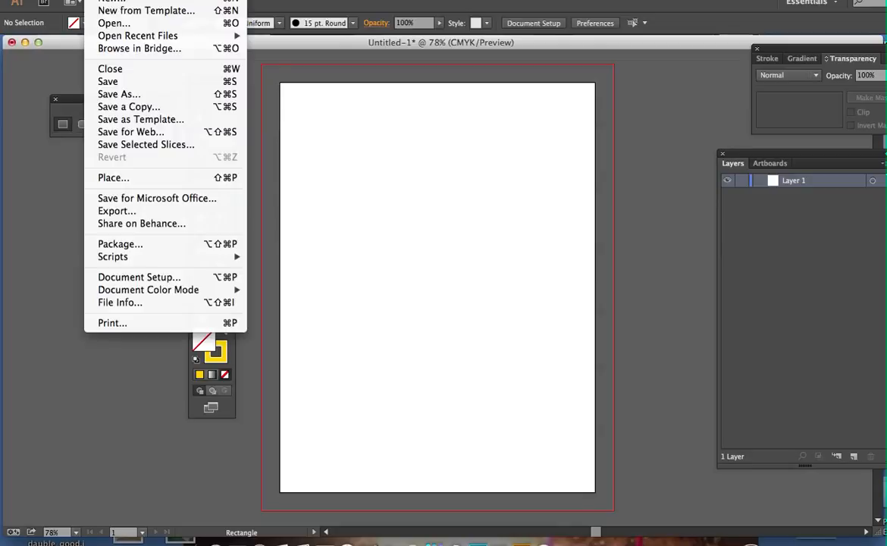
{"action": "left_click", "coordinate": [112, 3]}
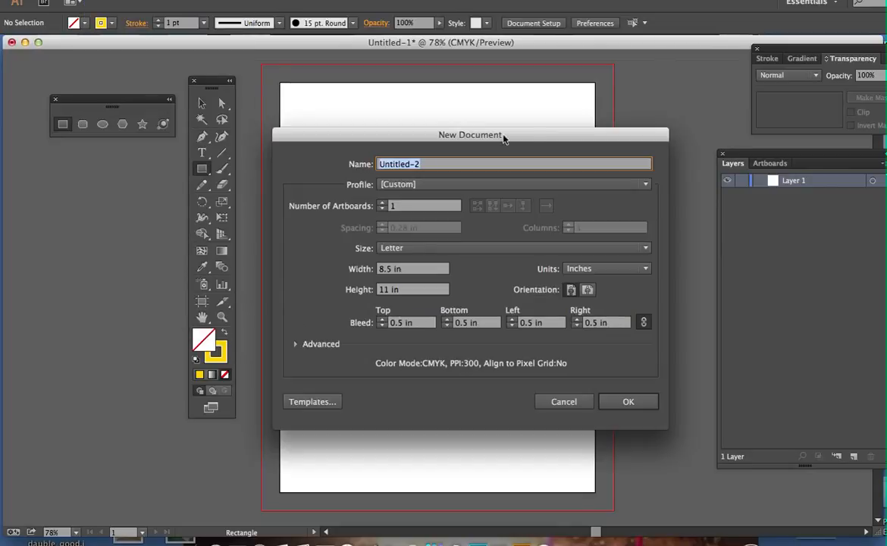
{"action": "left_click_drag", "start_coordinate": [532, 140], "coordinate": [518, 72]}
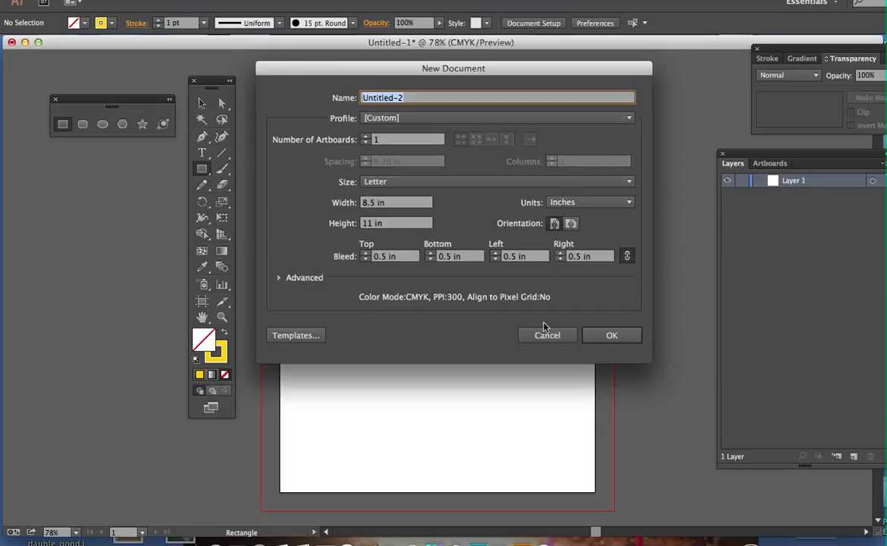
{"action": "left_click", "coordinate": [607, 336]}
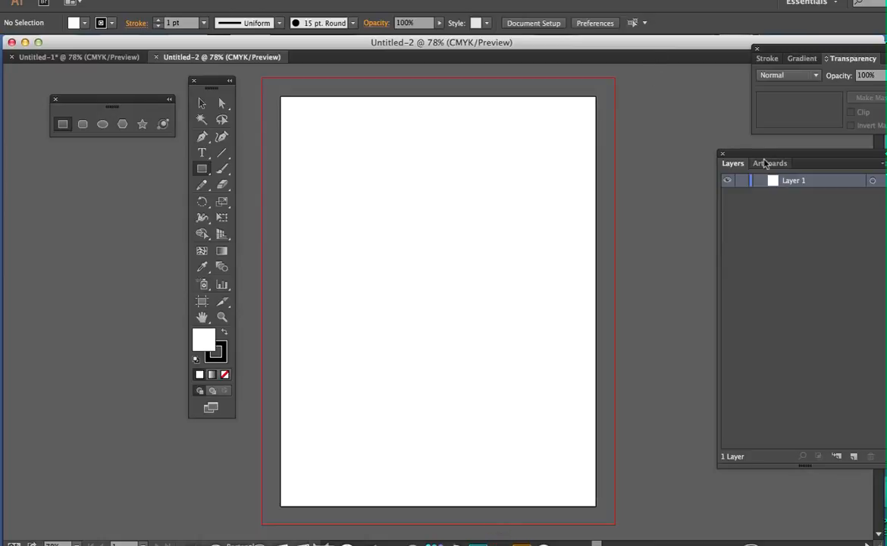
Move the Layers panel and the toolbox closer to the artboard and tear off the shape tools as a floating panel
{"action": "left_click_drag", "start_coordinate": [766, 163], "coordinate": [707, 149]}
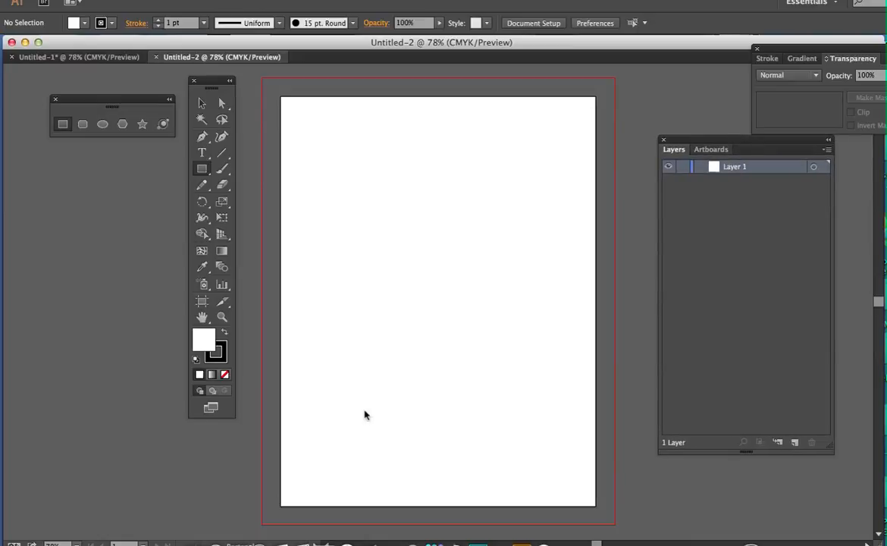
{"action": "left_click_drag", "start_coordinate": [214, 80], "coordinate": [228, 101]}
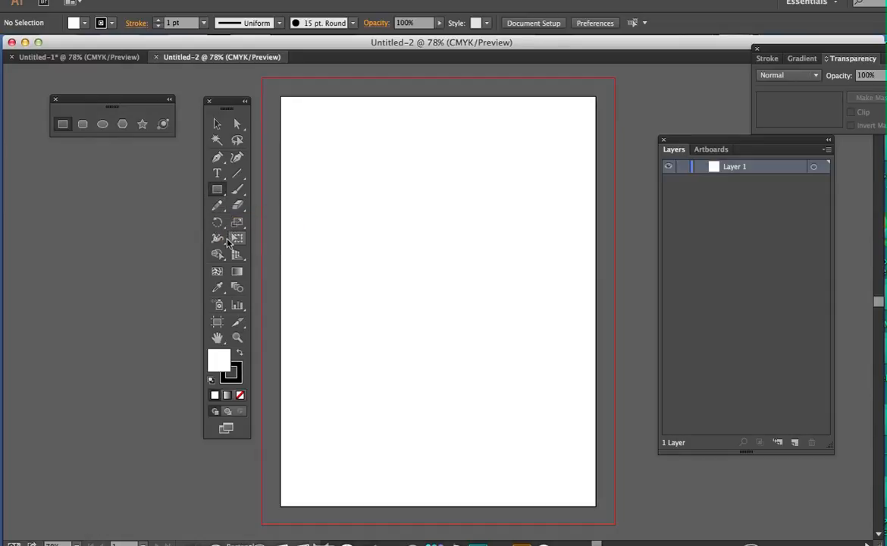
{"action": "left_click", "coordinate": [218, 191]}
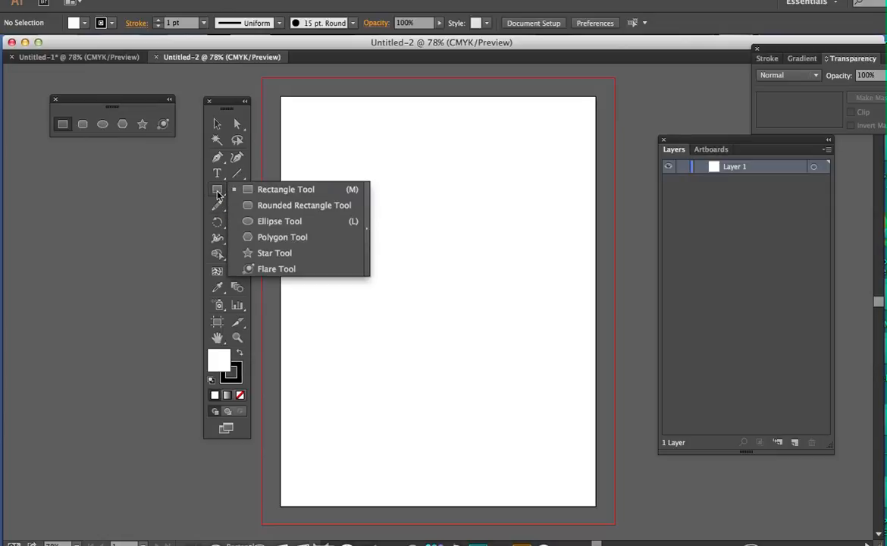
{"action": "left_click", "coordinate": [367, 236]}
{"action": "left_click_drag", "start_coordinate": [328, 206], "coordinate": [161, 172]}
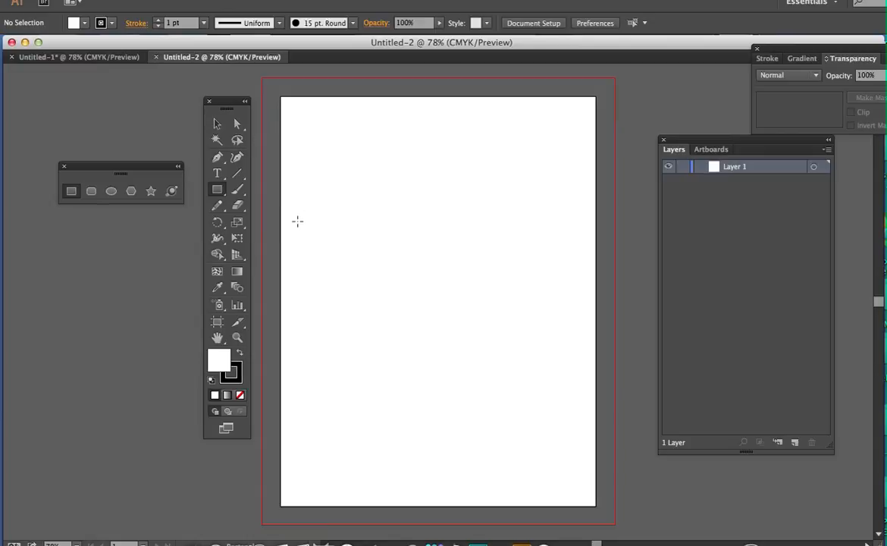
Draw a rectangle about 4.02 by 2.85 in near the artboard's upper-left corner
{"action": "left_click", "coordinate": [71, 192]}
{"action": "left_click_drag", "start_coordinate": [304, 121], "coordinate": [453, 227]}
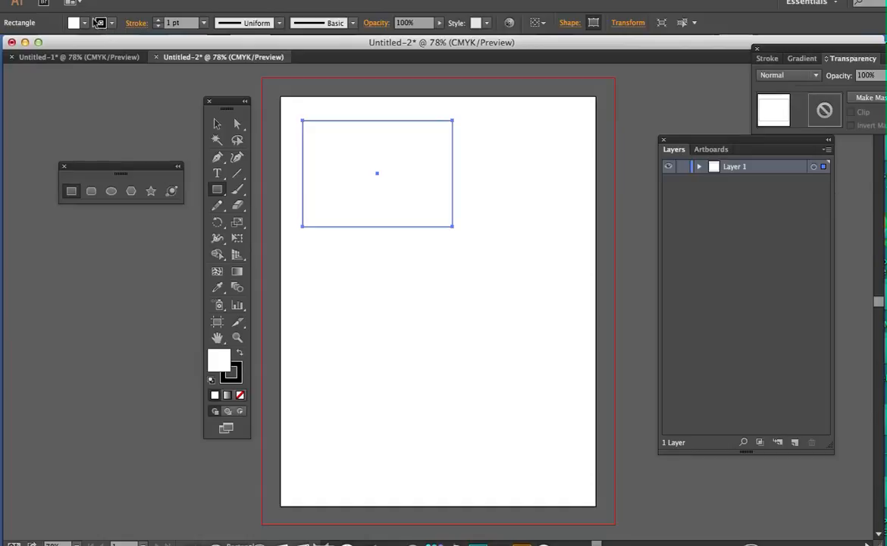
Examine the fill and stroke colour swatches available for the rectangle
{"action": "left_click", "coordinate": [84, 23]}
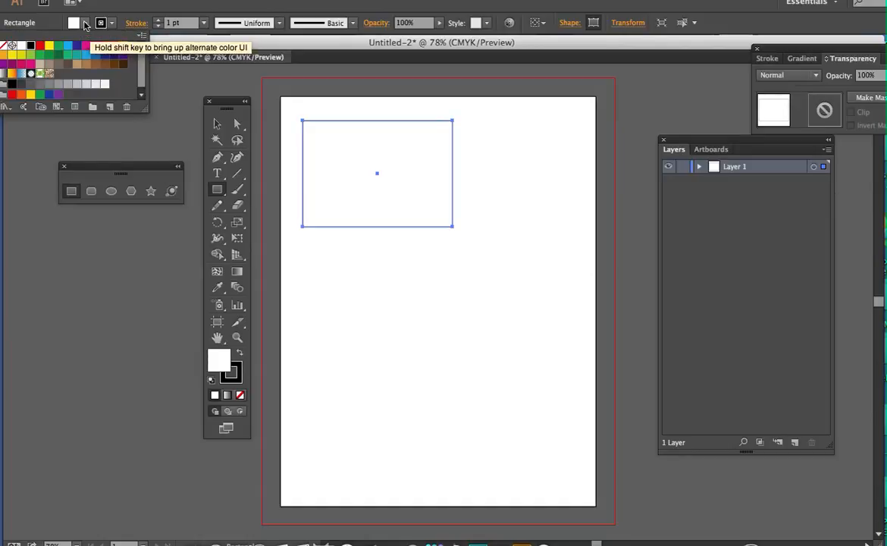
{"action": "left_click", "coordinate": [84, 24]}
{"action": "left_click", "coordinate": [86, 27]}
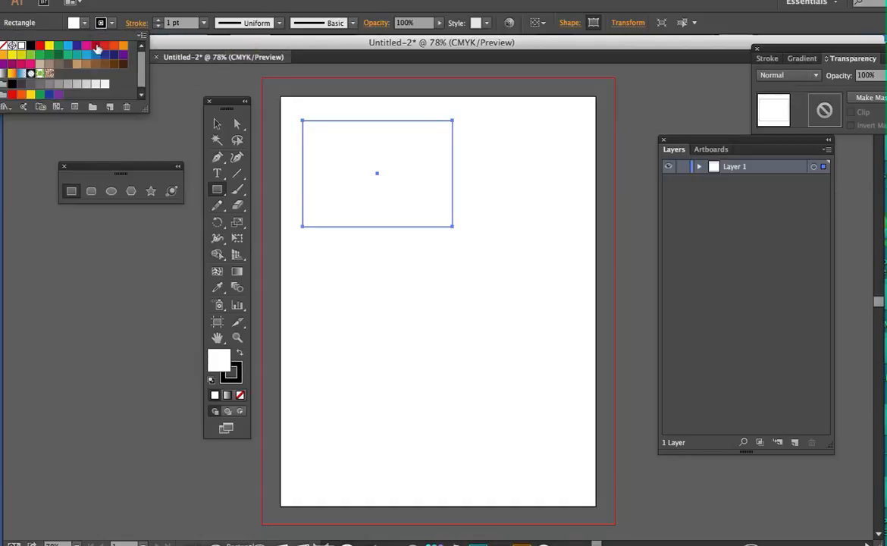
{"action": "key", "text": "Tab"}
{"action": "key", "text": "Tab"}
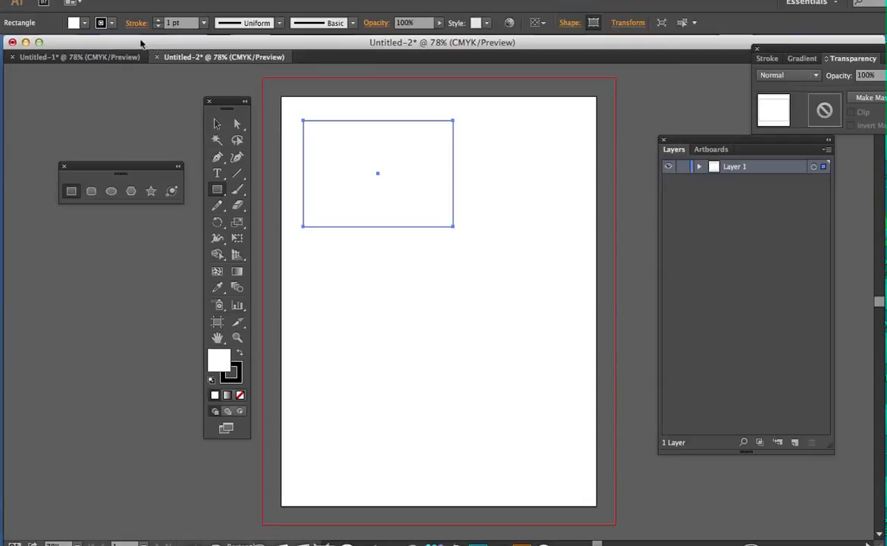
{"action": "left_click", "coordinate": [85, 26]}
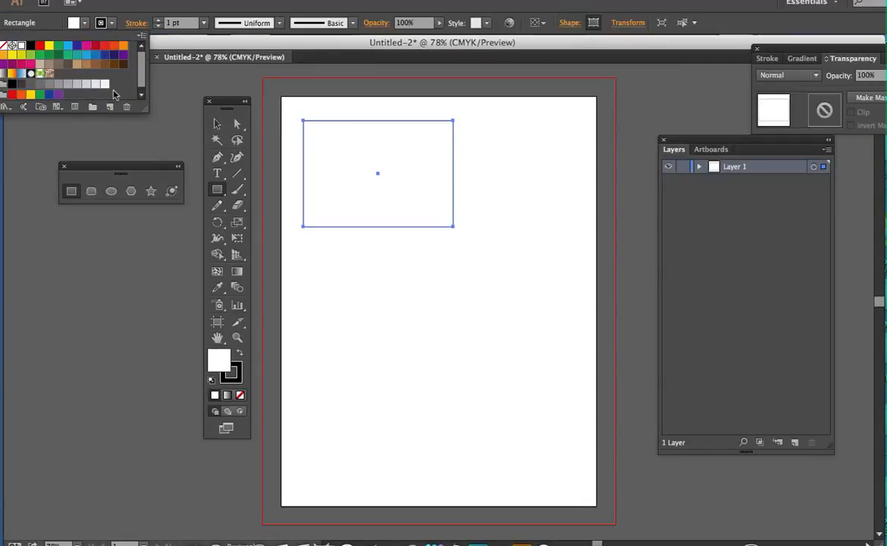
{"action": "left_click", "coordinate": [113, 26]}
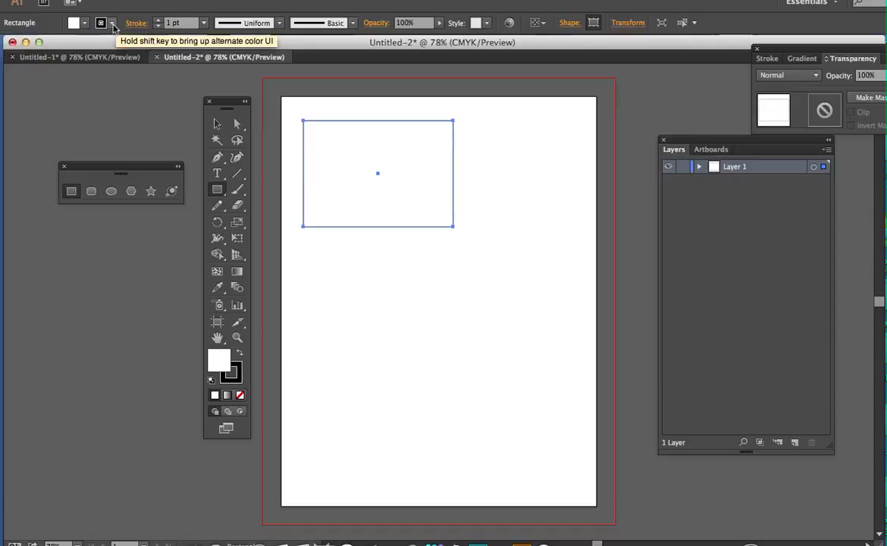
{"action": "left_click", "coordinate": [114, 27]}
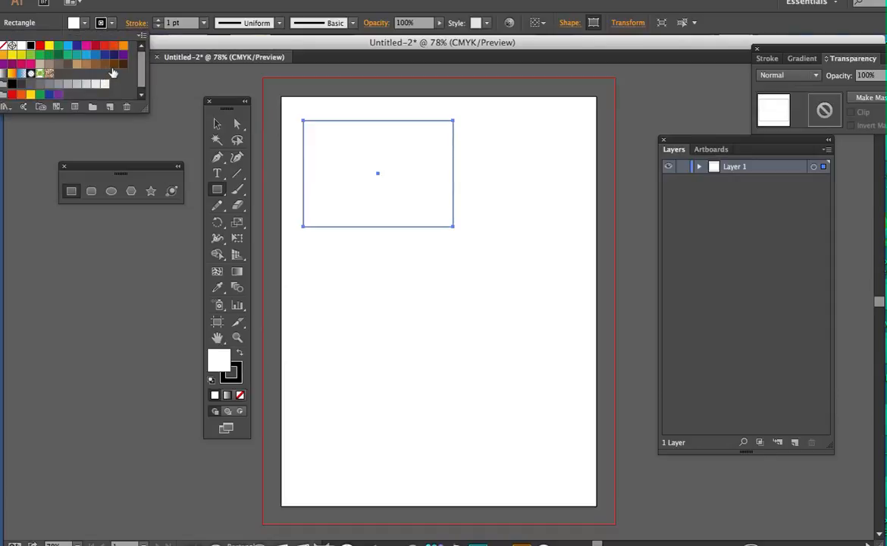
{"action": "left_click", "coordinate": [112, 24]}
Give the rectangle a 6 pt dark blue stroke and a red fill
{"action": "left_click", "coordinate": [203, 24]}
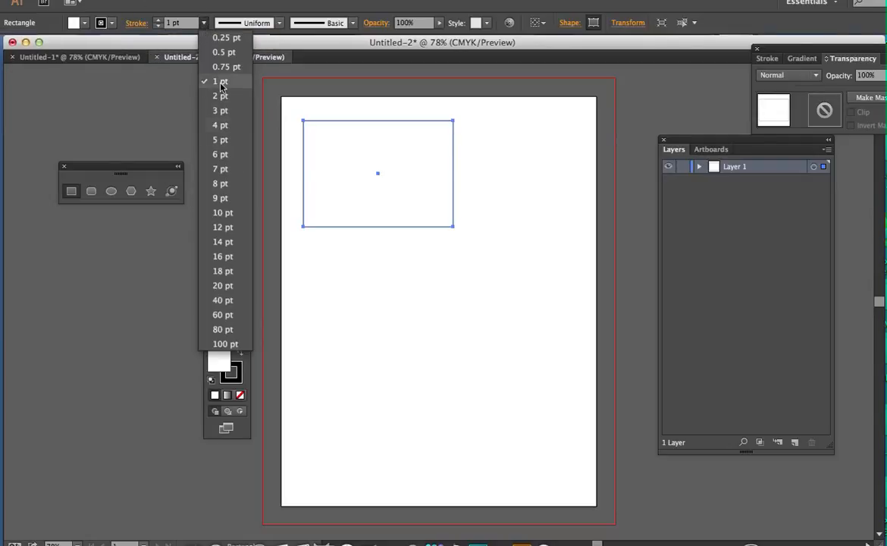
{"action": "left_click", "coordinate": [220, 155]}
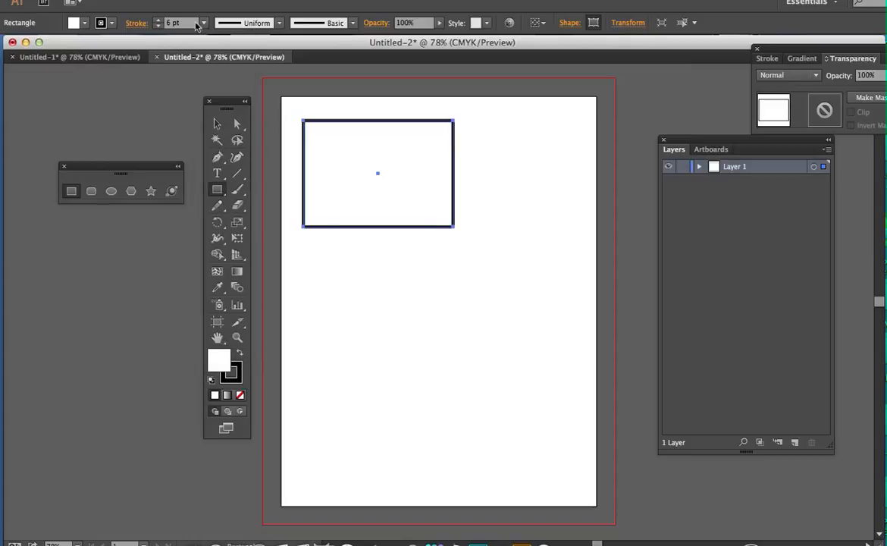
{"action": "left_click", "coordinate": [86, 24]}
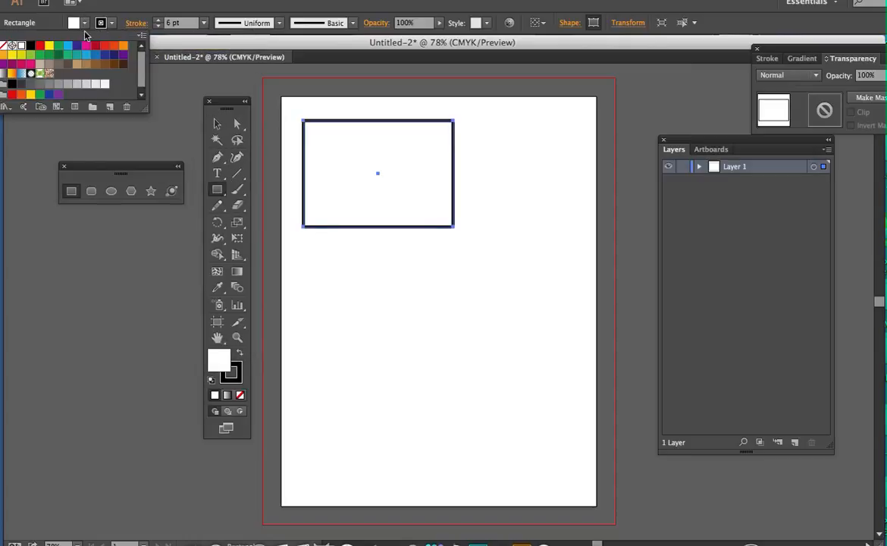
{"action": "left_click", "coordinate": [40, 46]}
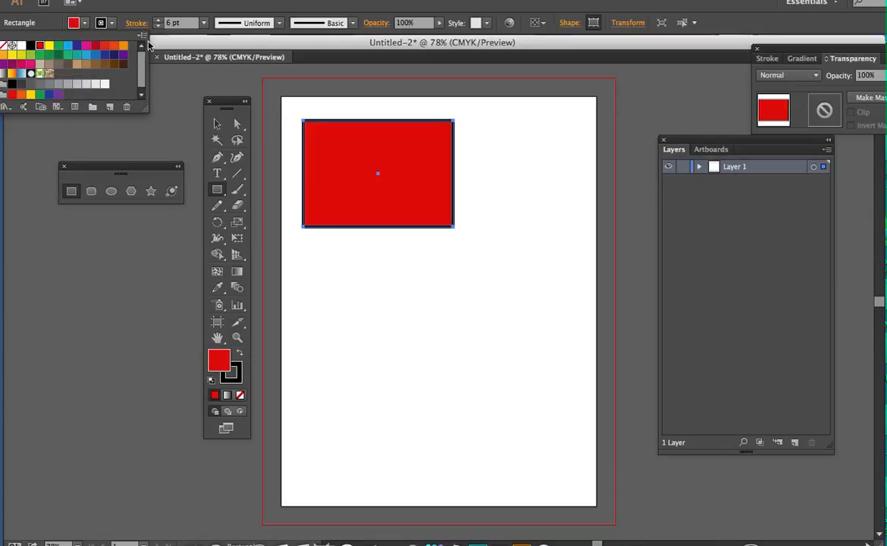
{"action": "left_click", "coordinate": [111, 28]}
{"action": "left_click", "coordinate": [112, 25]}
{"action": "left_click", "coordinate": [77, 46]}
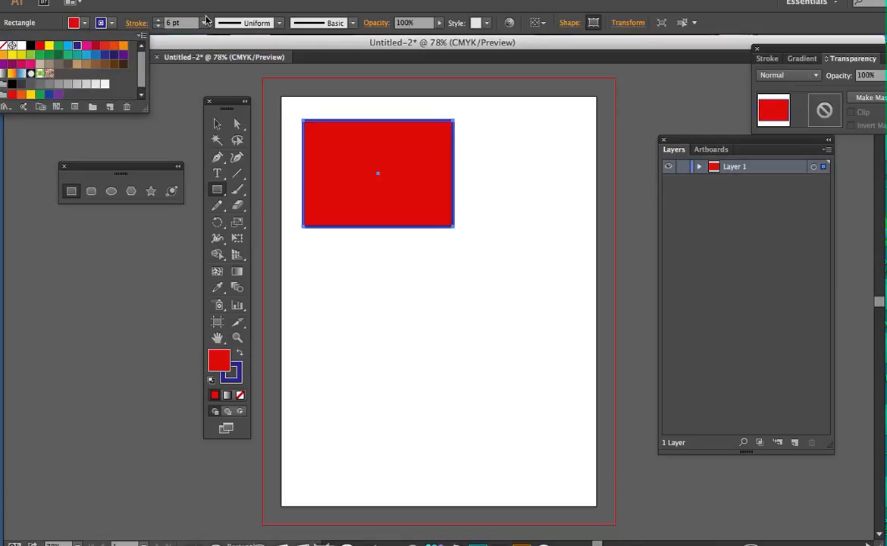
Try the single-bulge and double-bulge variable width profiles on the rectangle's stroke
{"action": "left_click", "coordinate": [280, 25]}
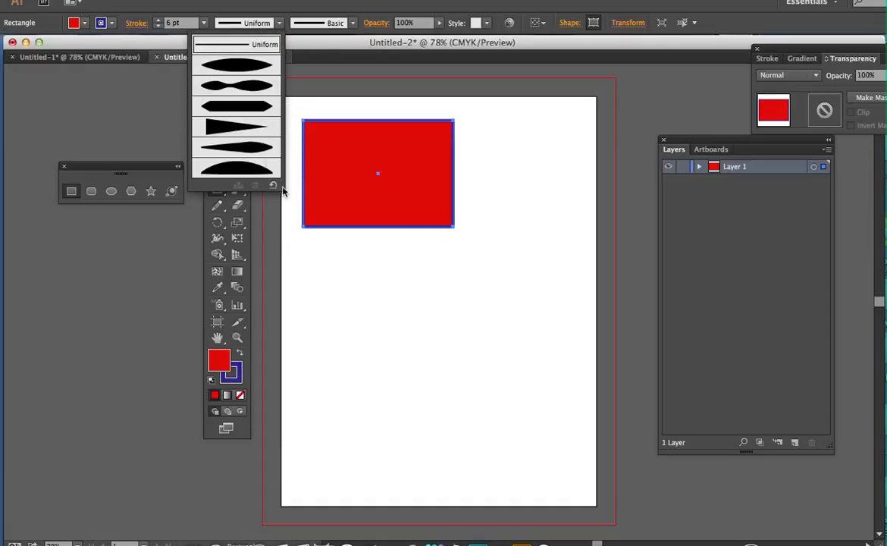
{"action": "left_click", "coordinate": [232, 66]}
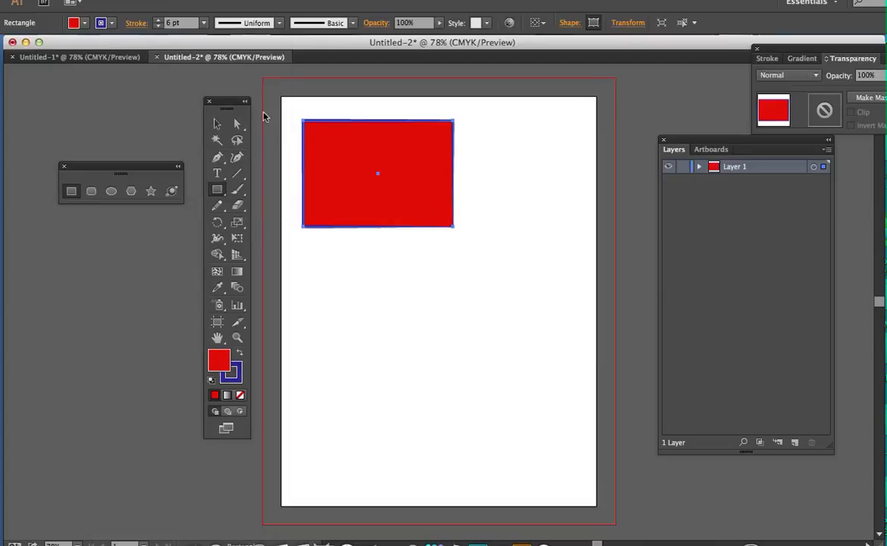
{"action": "left_click", "coordinate": [217, 122]}
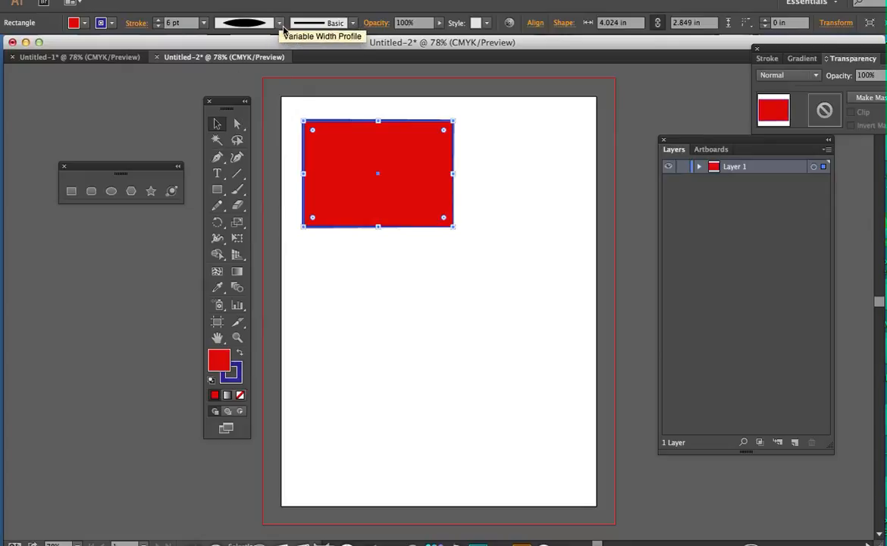
{"action": "left_click", "coordinate": [258, 23]}
{"action": "left_click", "coordinate": [241, 78]}
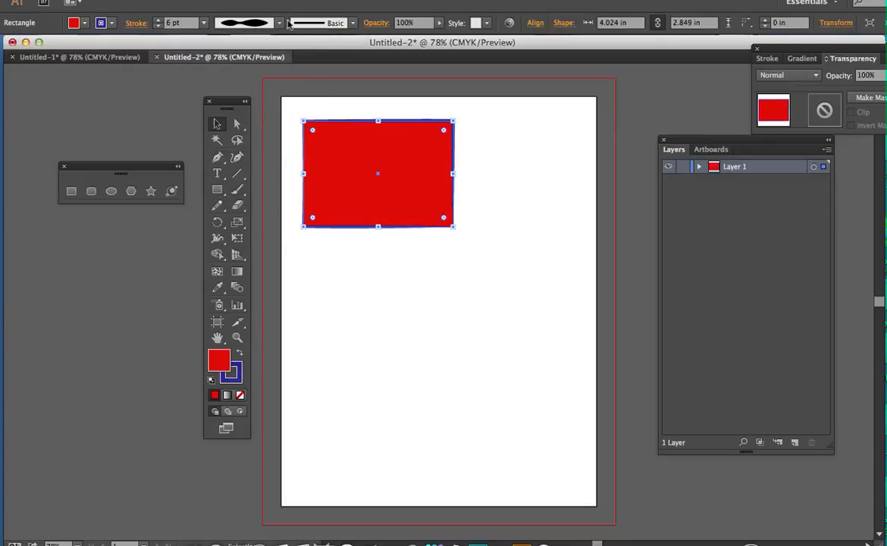
Apply the rough, charcoal-like brush to the rectangle's stroke
{"action": "left_click", "coordinate": [353, 23]}
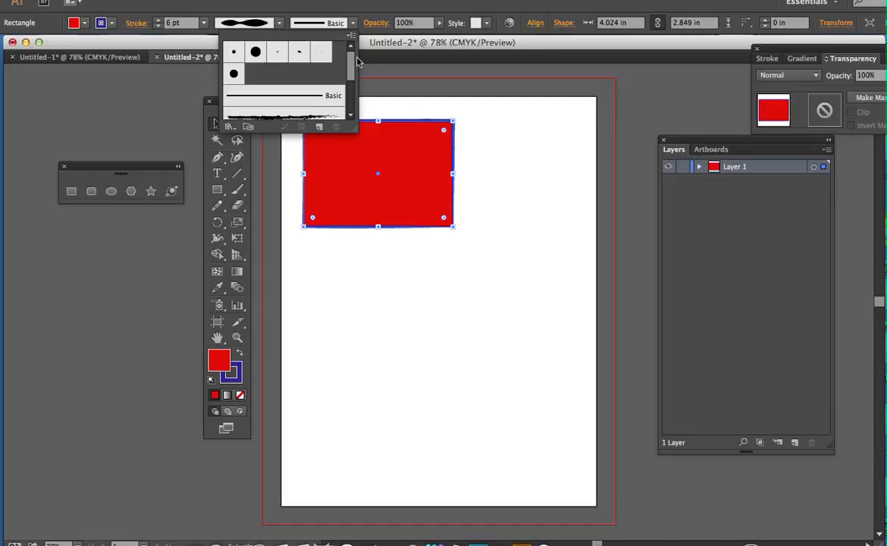
{"action": "left_click_drag", "start_coordinate": [359, 63], "coordinate": [358, 82]}
{"action": "left_click", "coordinate": [320, 79]}
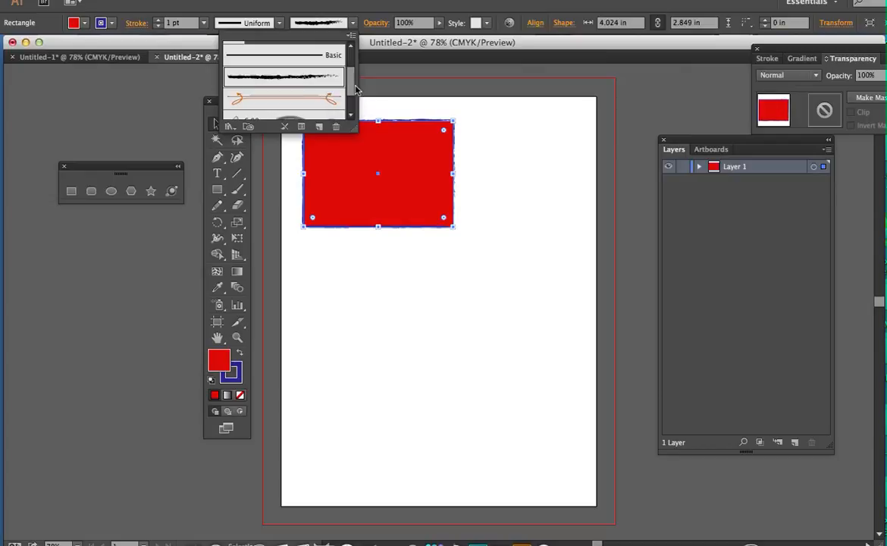
Try a lower opacity on the rectangle, restore it to 100%, and look through the available graphic styles
{"action": "left_click", "coordinate": [439, 27]}
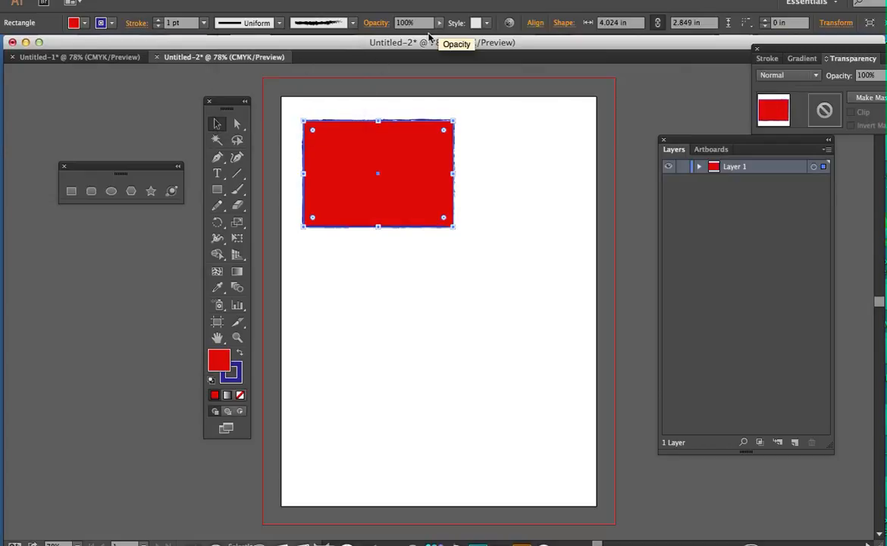
{"action": "left_click_drag", "start_coordinate": [427, 34], "coordinate": [455, 28]}
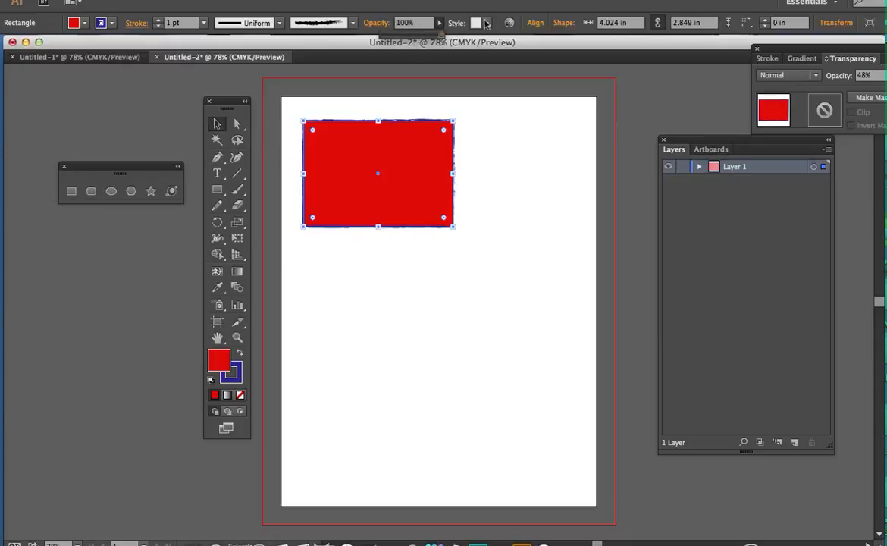
{"action": "left_click", "coordinate": [486, 23]}
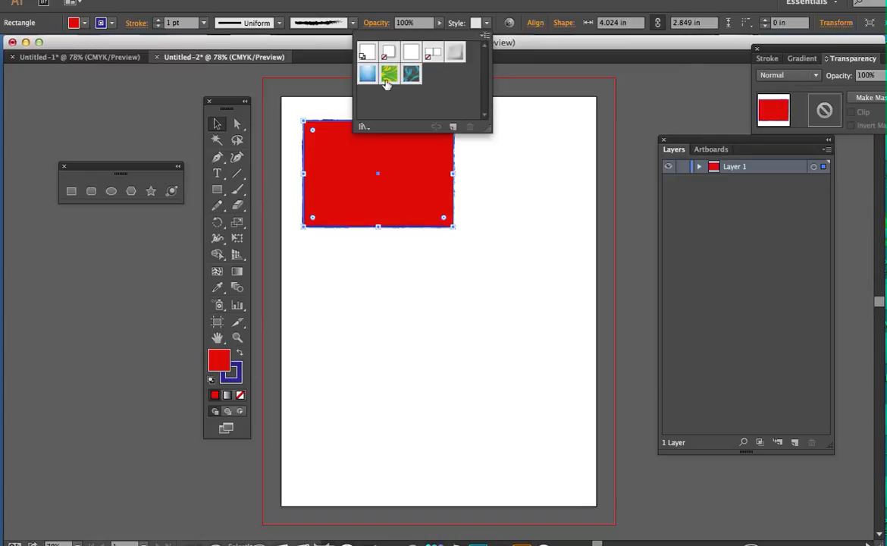
{"action": "left_click", "coordinate": [521, 13]}
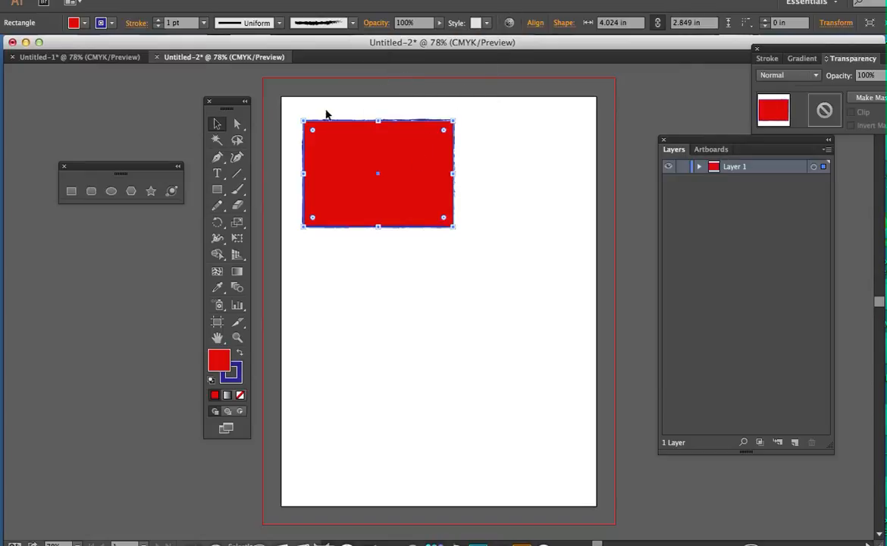
{"action": "left_click", "coordinate": [658, 28]}
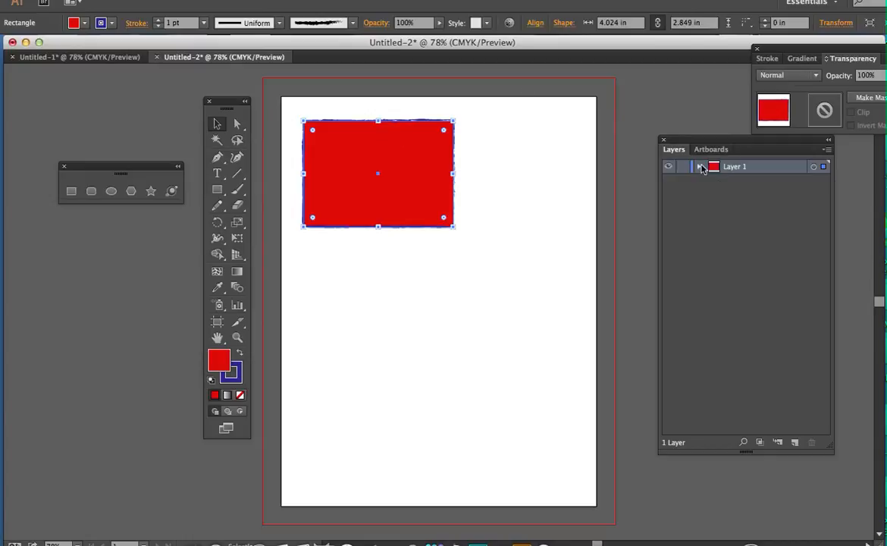
Move the Layers panel next to the artboard and expand Layer 1 to show its objects
{"action": "left_click_drag", "start_coordinate": [701, 143], "coordinate": [646, 112]}
{"action": "left_click", "coordinate": [645, 138]}
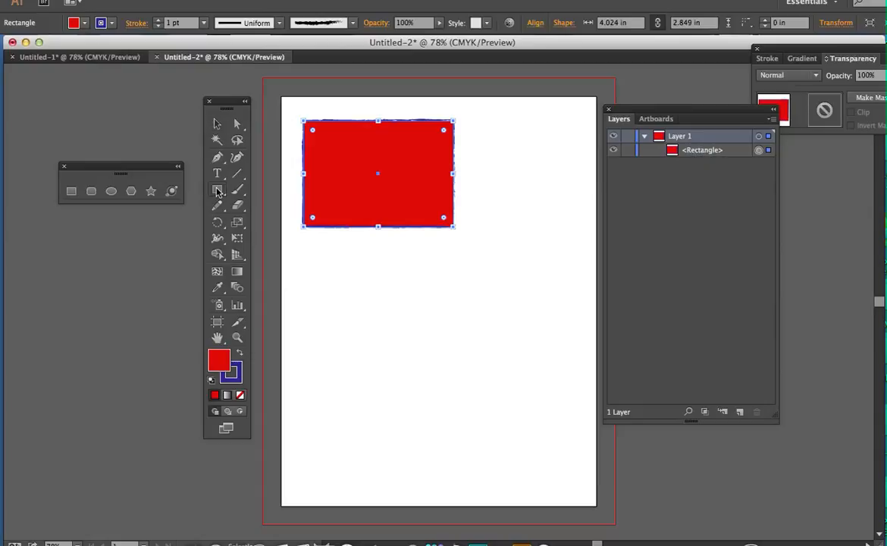
Draw a roughly square rounded rectangle below the red rectangle
{"action": "left_click_drag", "start_coordinate": [213, 191], "coordinate": [280, 209]}
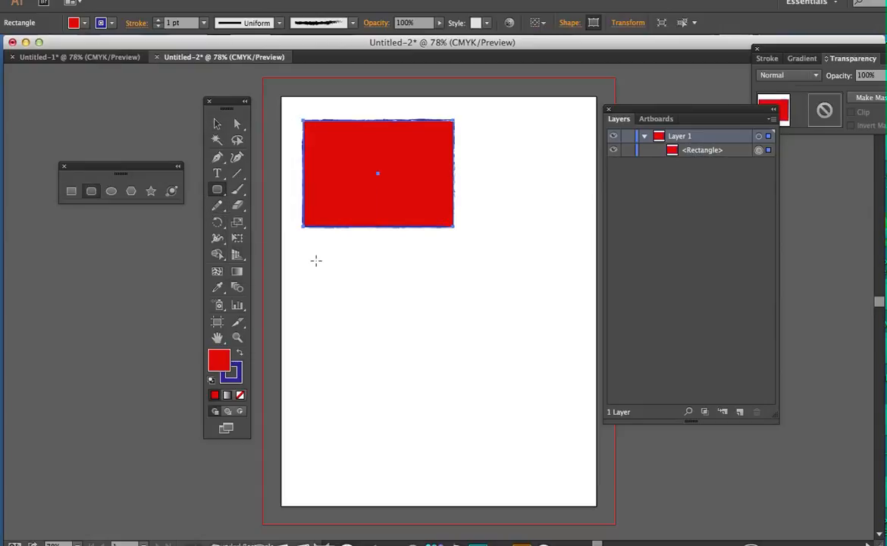
{"action": "mouse_move", "coordinate": [316, 257]}
{"action": "left_mouse_down"}
{"action": "mouse_move", "coordinate": [392, 309]}
{"action": "mouse_move", "coordinate": [419, 358]}
{"action": "left_mouse_up"}
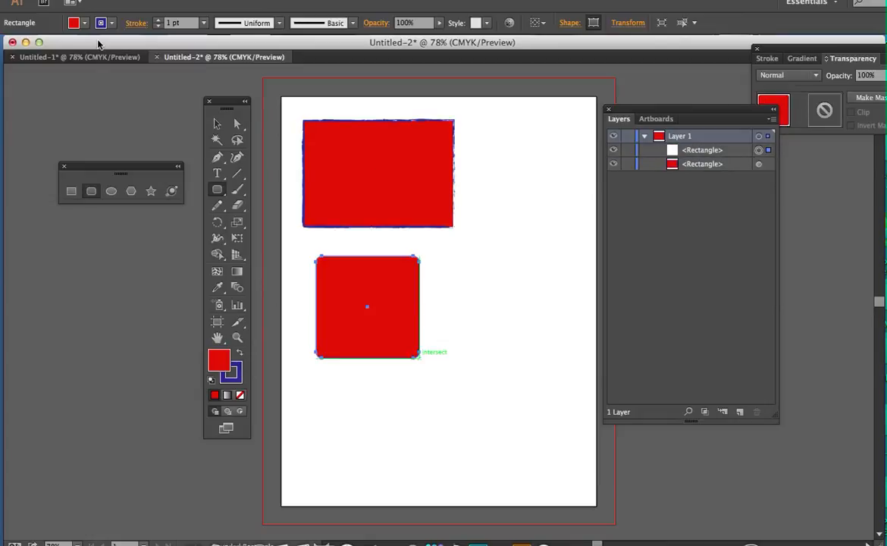
Give the rounded rectangle a dark red stroke and a yellow fill
{"action": "left_click", "coordinate": [113, 25]}
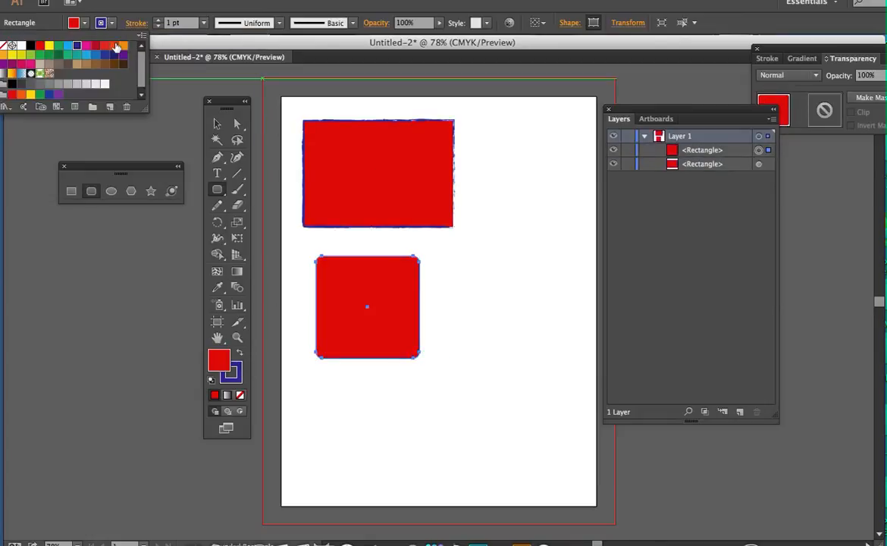
{"action": "left_click", "coordinate": [95, 45]}
{"action": "left_click", "coordinate": [84, 23]}
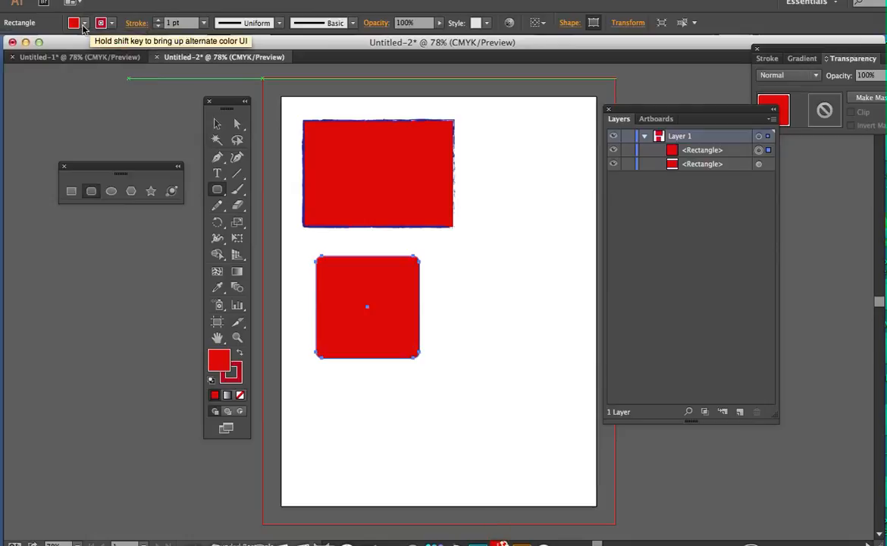
{"action": "left_click", "coordinate": [84, 23]}
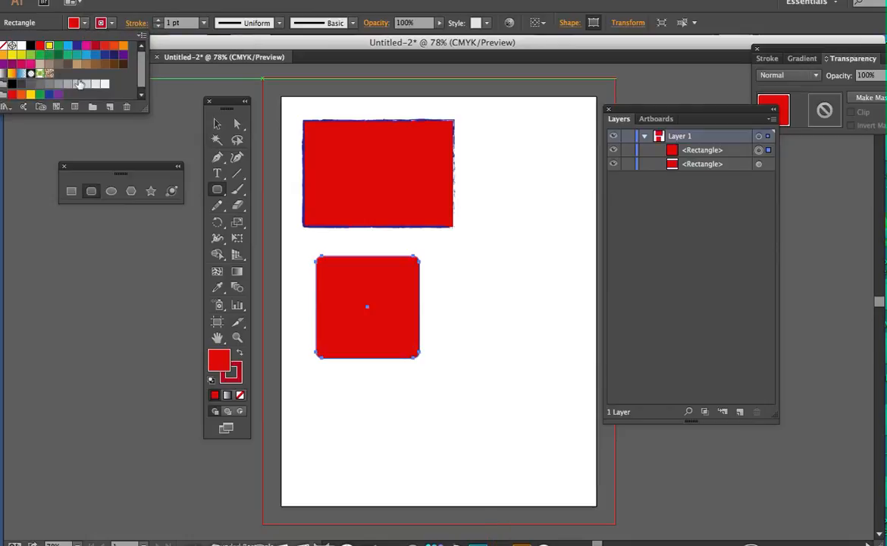
{"action": "left_click", "coordinate": [48, 45]}
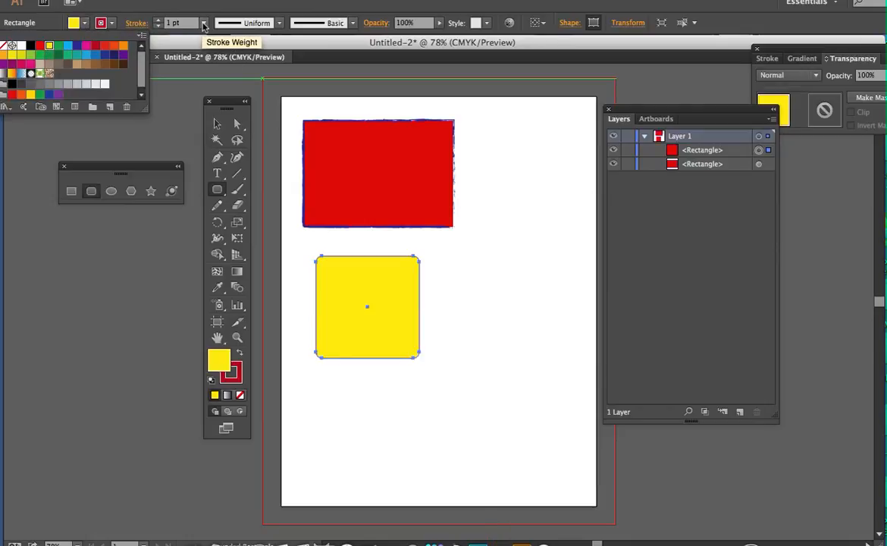
Set the rounded rectangle's stroke weight to 5 pt, and collapse Layer 1's object list
{"action": "left_click", "coordinate": [204, 24]}
{"action": "left_click", "coordinate": [203, 23]}
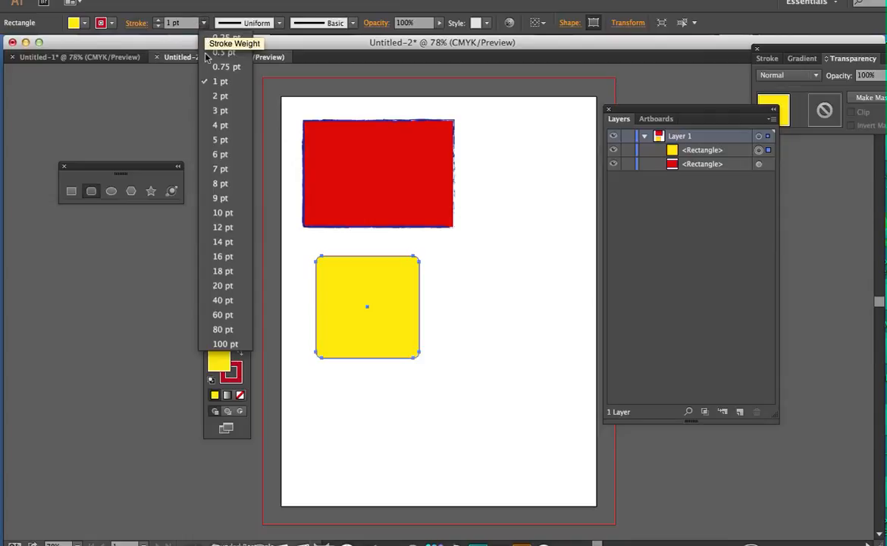
{"action": "left_click", "coordinate": [220, 139]}
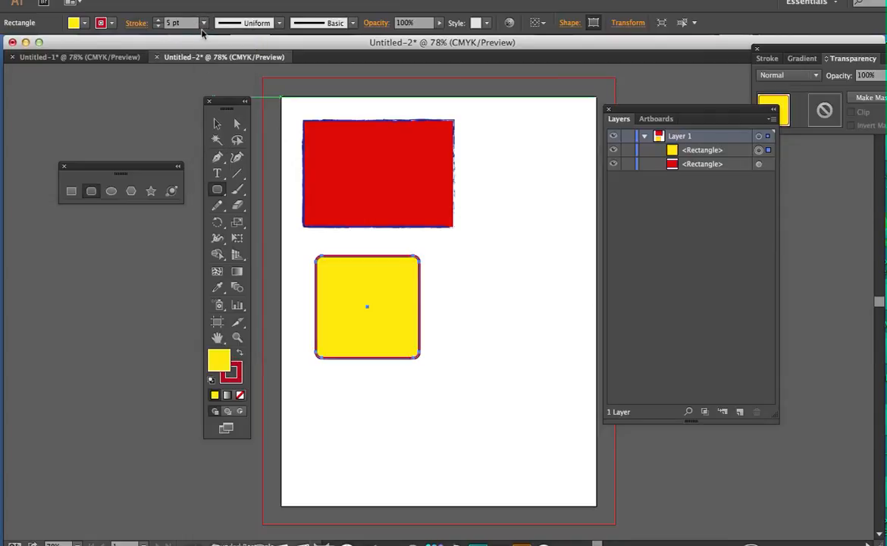
{"action": "left_click", "coordinate": [217, 124]}
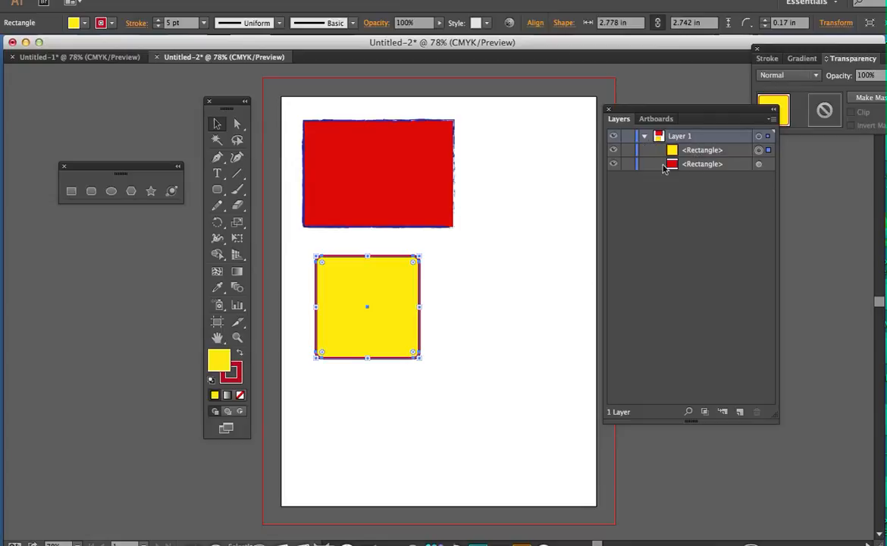
{"action": "left_click", "coordinate": [645, 136]}
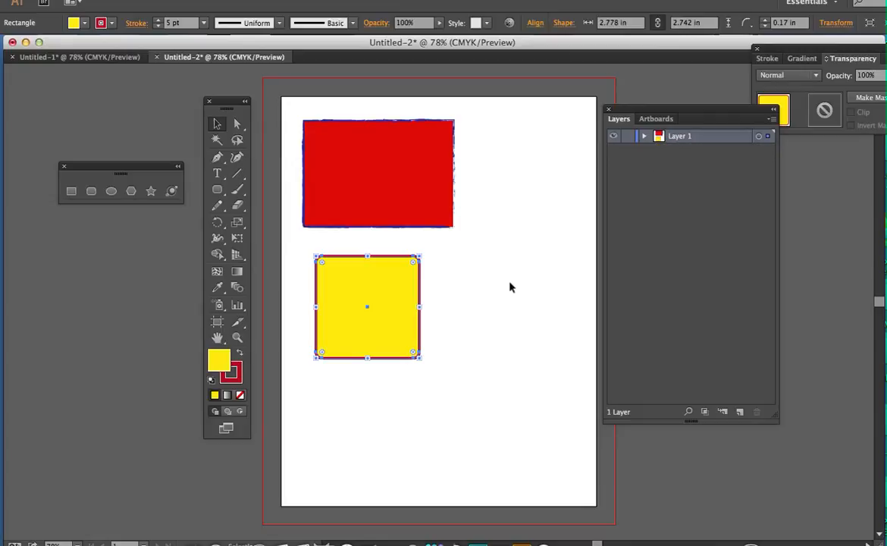
{"action": "left_click", "coordinate": [507, 412]}
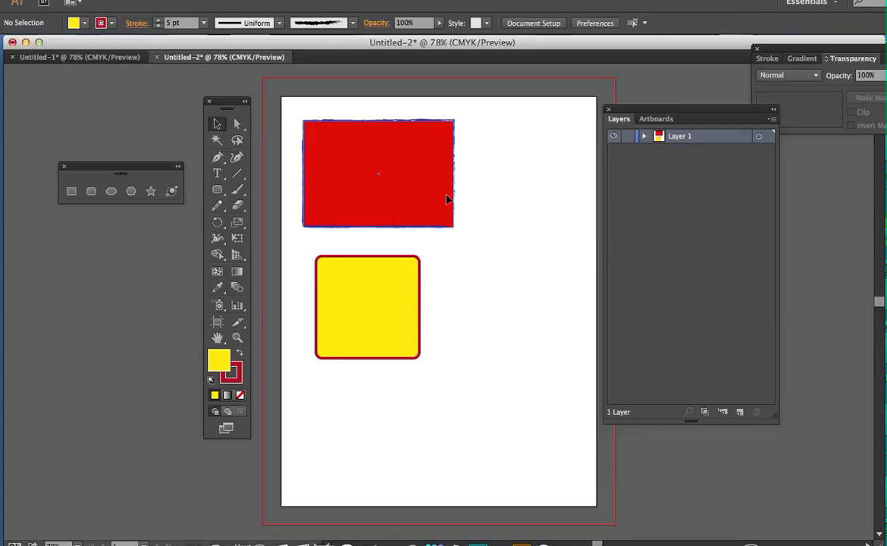
Move the red rectangle toward the artboard's upper-left corner and place the yellow shape just below it, with their left edges aligned
{"action": "left_click_drag", "start_coordinate": [408, 182], "coordinate": [473, 204]}
{"action": "left_click_drag", "start_coordinate": [472, 260], "coordinate": [389, 185]}
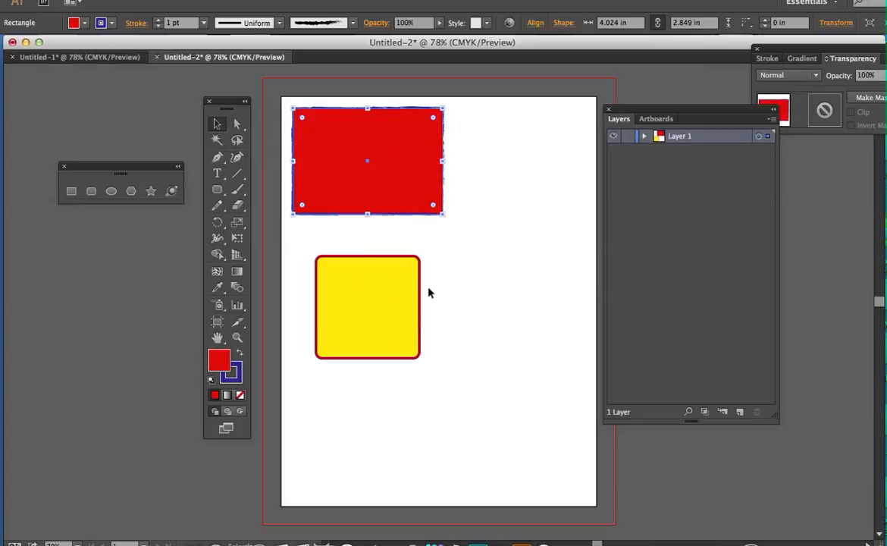
{"action": "left_click_drag", "start_coordinate": [368, 285], "coordinate": [372, 312]}
{"action": "left_click", "coordinate": [437, 335]}
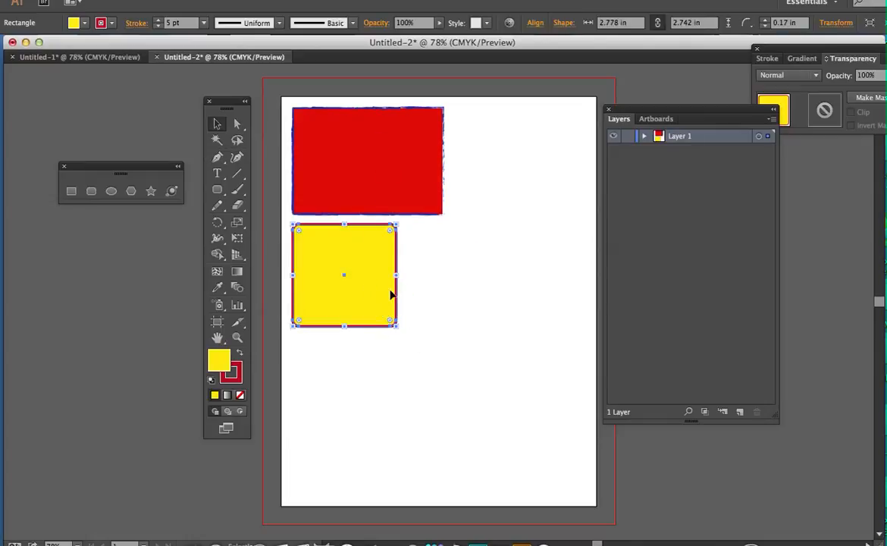
Select the red and yellow shapes together, move them slightly upward and enlarge them a little
{"action": "left_click_drag", "start_coordinate": [282, 91], "coordinate": [444, 258]}
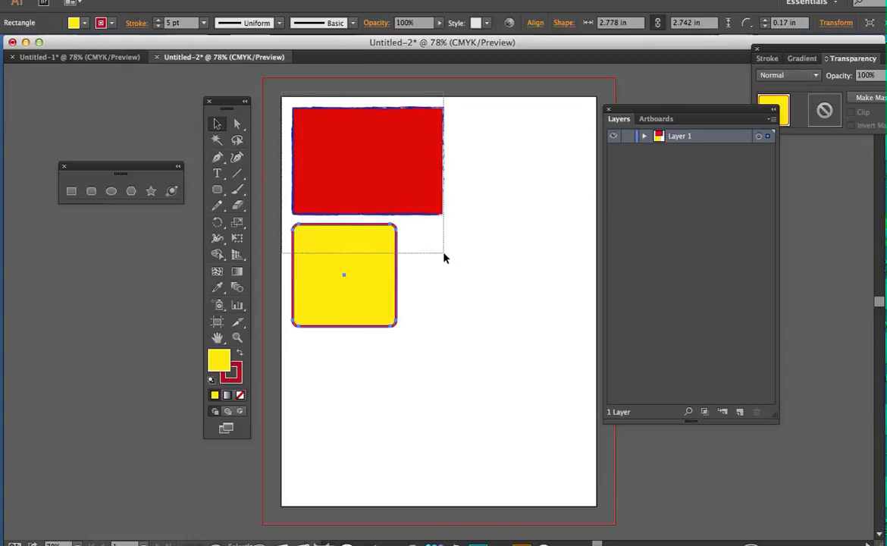
{"action": "left_click_drag", "start_coordinate": [444, 258], "coordinate": [517, 445]}
{"action": "mouse_move", "coordinate": [370, 293]}
{"action": "left_mouse_down"}
{"action": "mouse_move", "coordinate": [523, 298]}
{"action": "mouse_move", "coordinate": [373, 283]}
{"action": "mouse_move", "coordinate": [367, 307]}
{"action": "mouse_move", "coordinate": [369, 293]}
{"action": "left_mouse_up"}
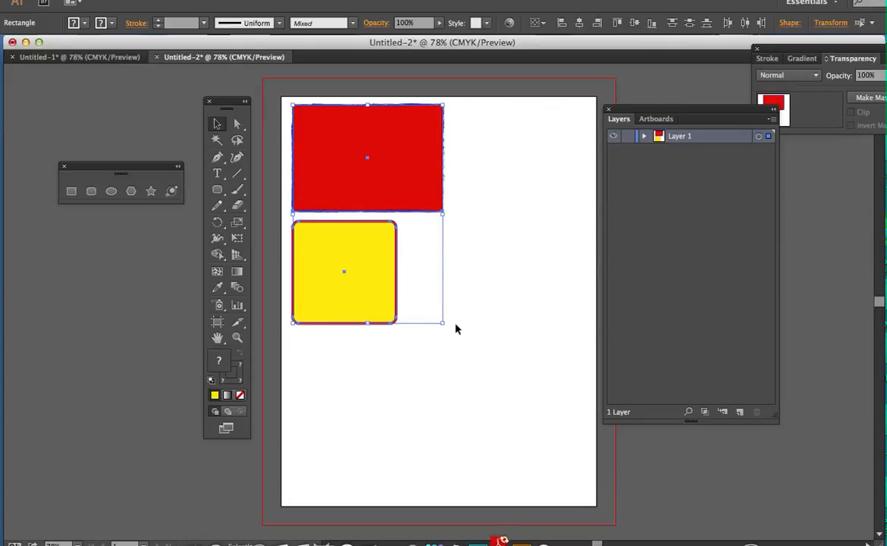
{"action": "mouse_move", "coordinate": [442, 324]}
{"action": "left_mouse_down"}
{"action": "mouse_move", "coordinate": [500, 386]}
{"action": "mouse_move", "coordinate": [446, 324]}
{"action": "left_mouse_up"}
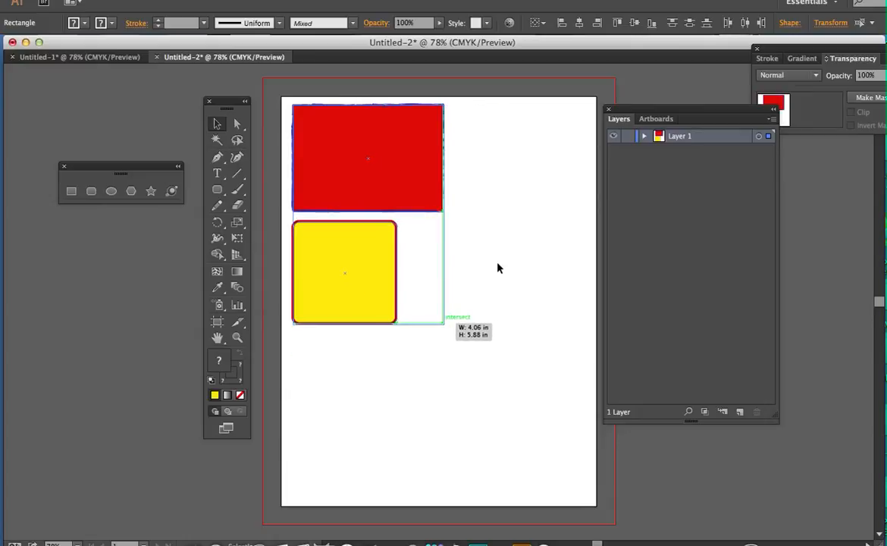
Deselect the shapes, check the objects in Layer 1, and rename the layer as shapes
{"action": "left_click", "coordinate": [499, 372]}
{"action": "left_click", "coordinate": [644, 136]}
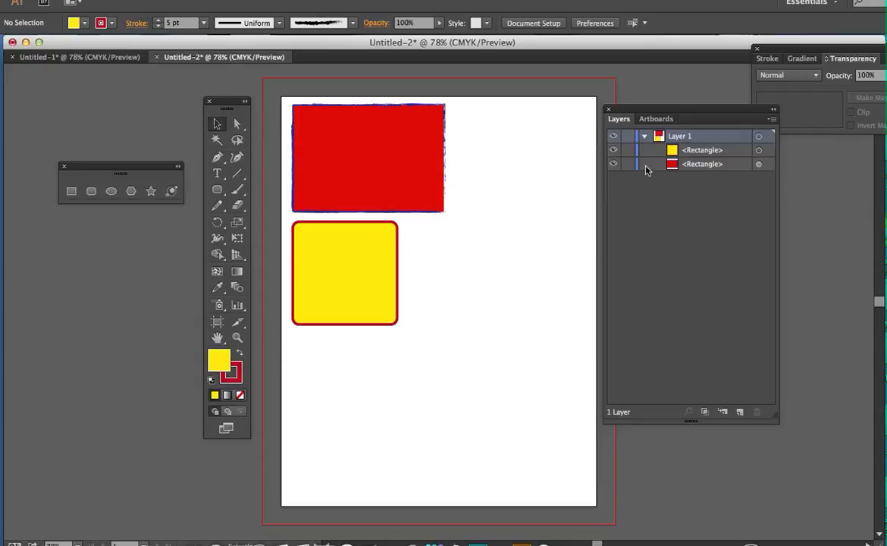
{"action": "left_click", "coordinate": [644, 135]}
{"action": "double_click", "coordinate": [681, 137]}
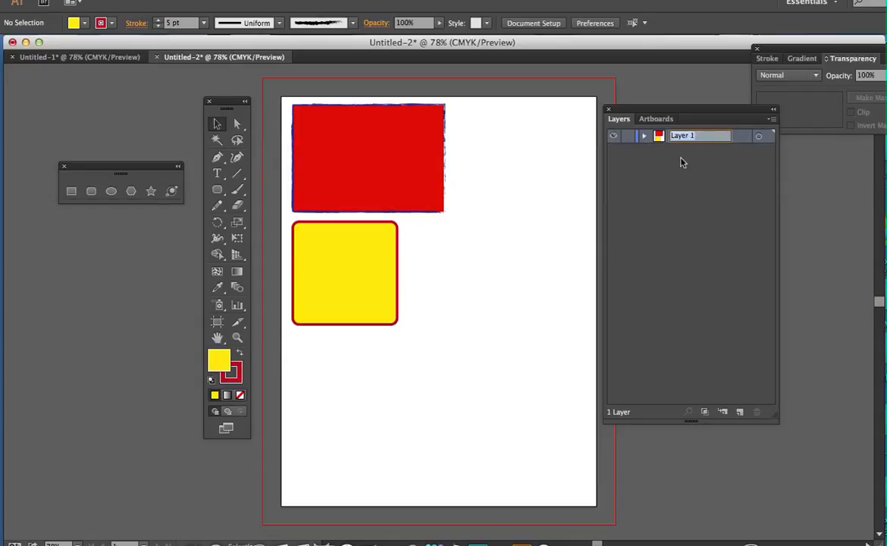
{"action": "type", "text": "shapes"}
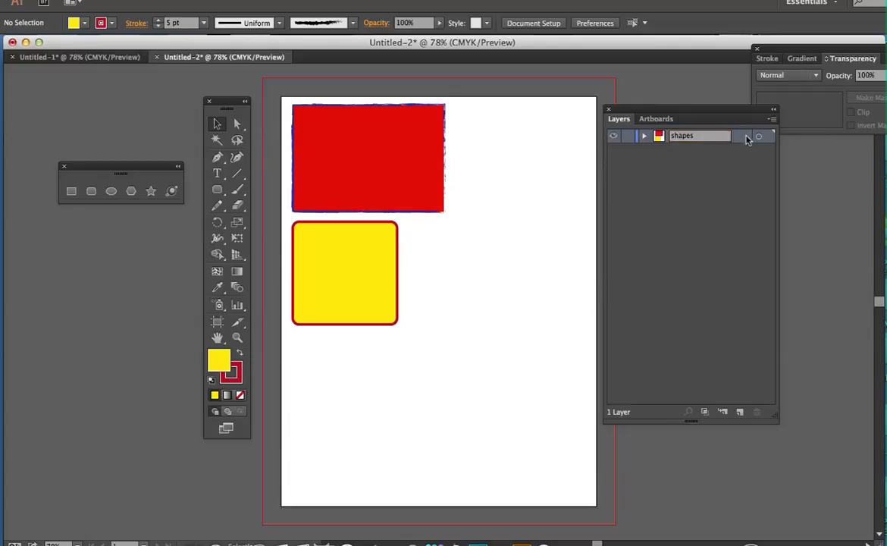
{"action": "key", "text": "Return"}
Draw another rounded rectangle, about 2.85 by 2.69 in, below the yellow one and delete it
{"action": "left_click", "coordinate": [91, 191]}
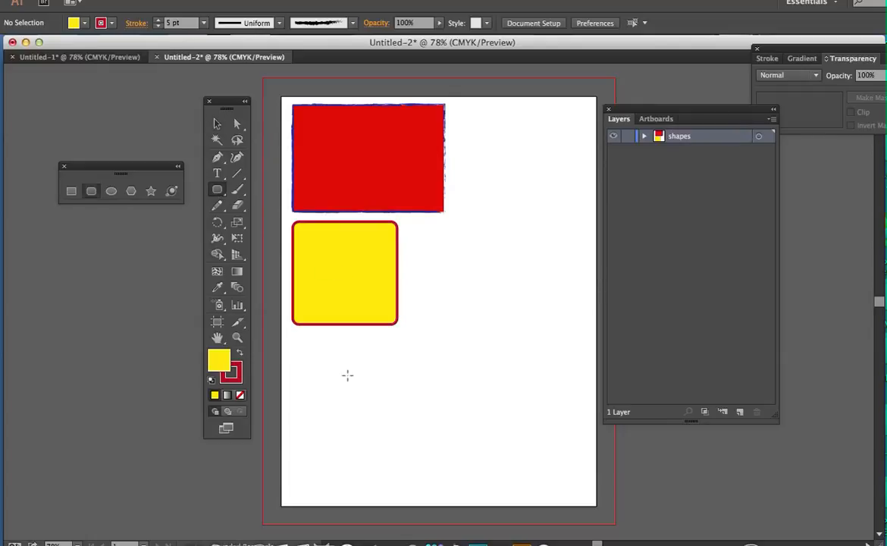
{"action": "mouse_move", "coordinate": [299, 340]}
{"action": "left_mouse_down"}
{"action": "mouse_move", "coordinate": [394, 393]}
{"action": "mouse_move", "coordinate": [406, 439]}
{"action": "left_mouse_up"}
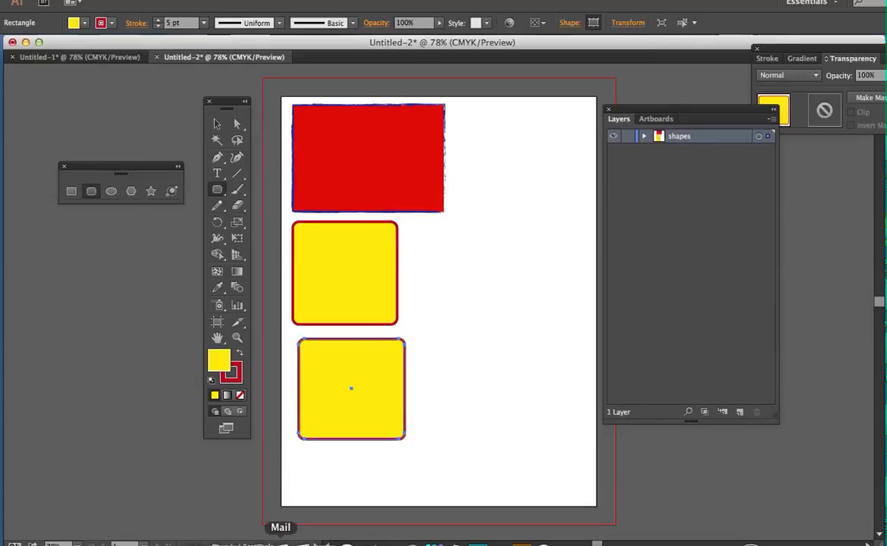
{"action": "left_click", "coordinate": [217, 124]}
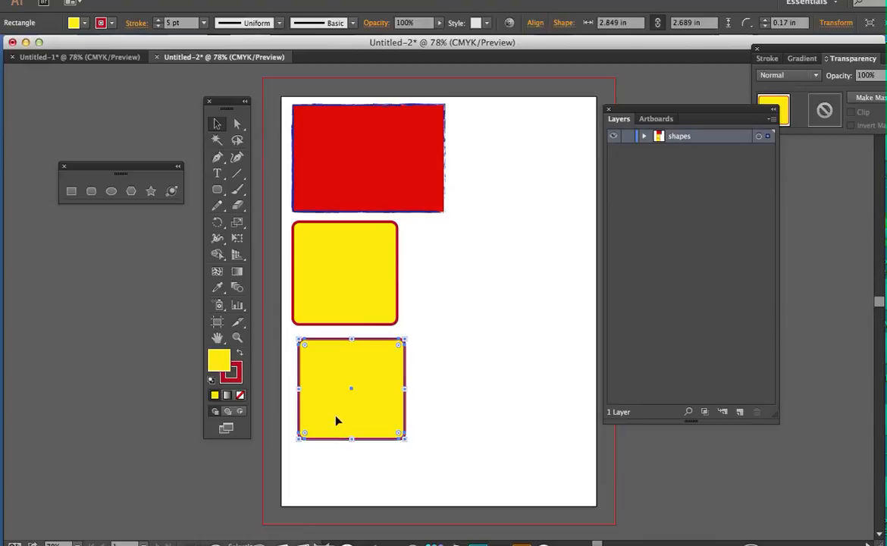
{"action": "key", "text": "Delete"}
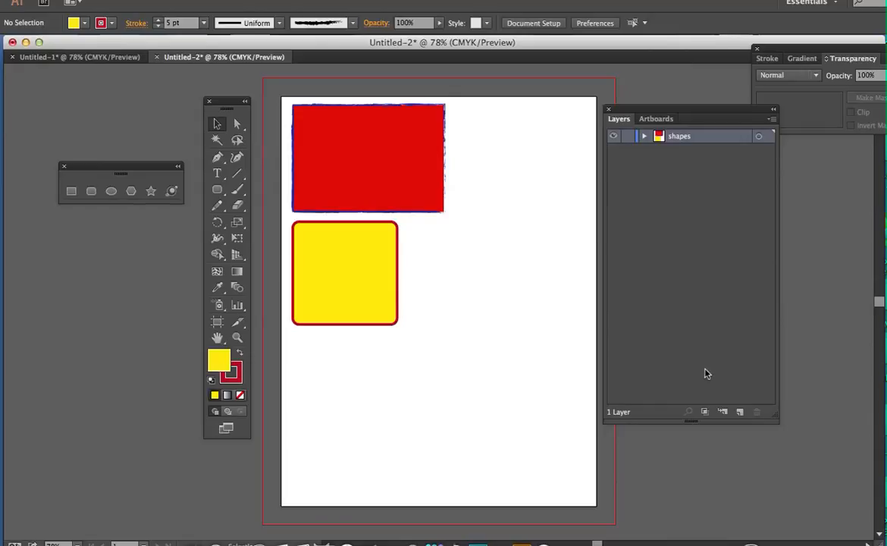
Add a new layer above the shapes layer and name it paintbrushes
{"action": "left_click", "coordinate": [740, 412]}
{"action": "double_click", "coordinate": [682, 137]}
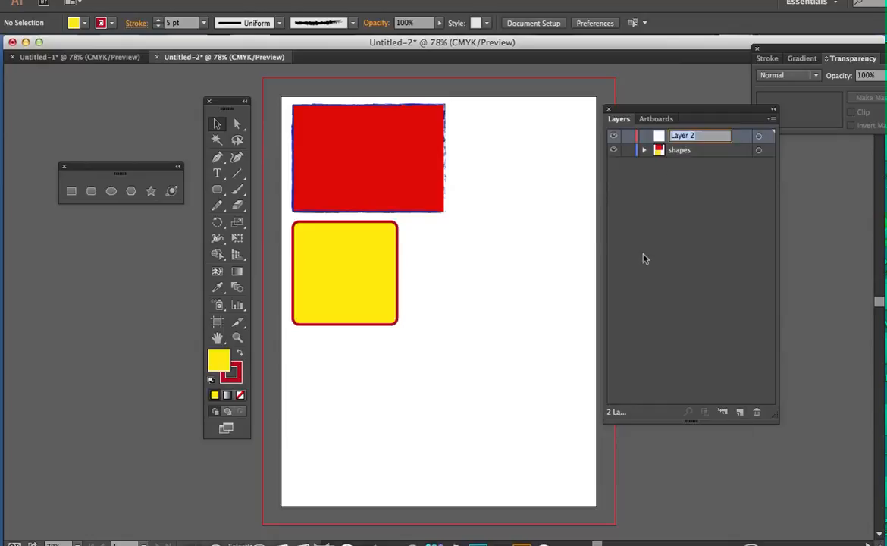
{"action": "type", "text": "paintbrushes"}
{"action": "key", "text": "Return"}
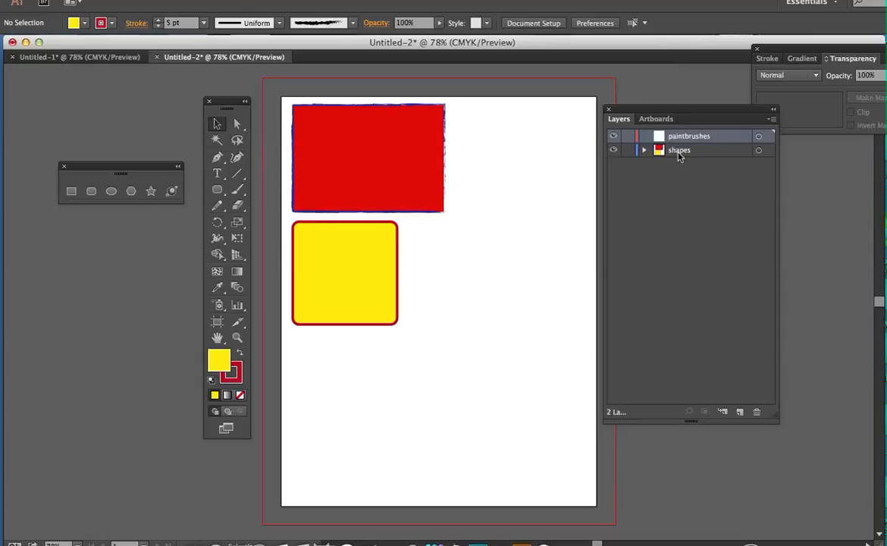
Toggle the visibility of the shapes layer and leave it hidden
{"action": "left_click", "coordinate": [613, 150]}
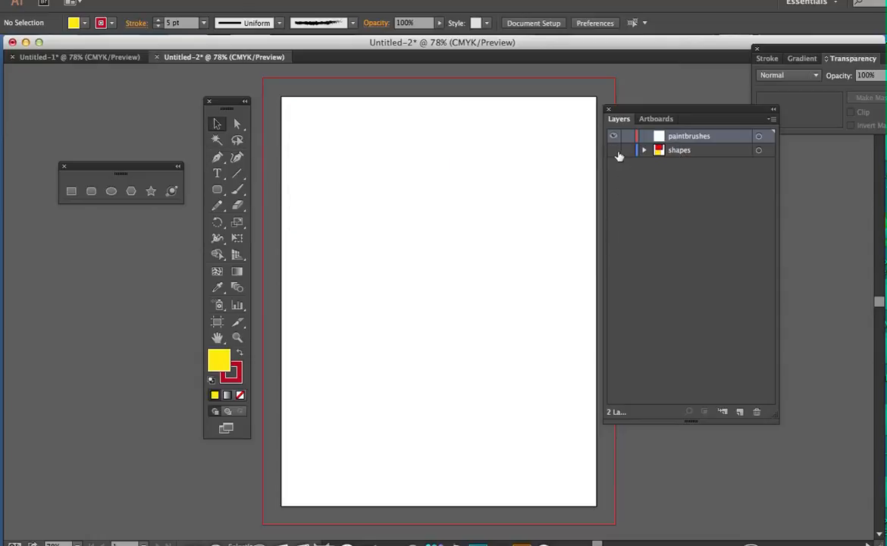
{"action": "left_click", "coordinate": [612, 150]}
{"action": "left_click", "coordinate": [612, 150]}
Paint a freehand wavy stroke near the artboard's upper-left corner with the Paintbrush tool
{"action": "left_click", "coordinate": [239, 189]}
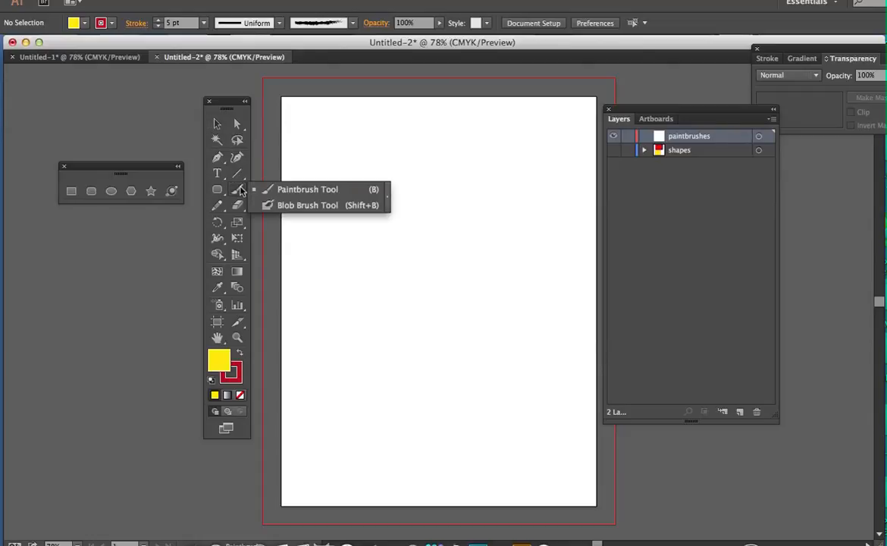
{"action": "left_click", "coordinate": [284, 210]}
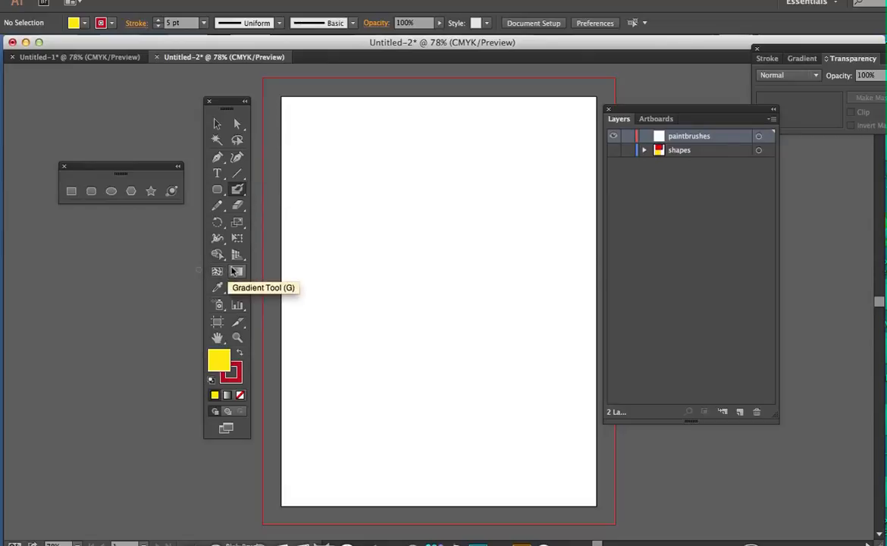
{"action": "left_click", "coordinate": [238, 190]}
{"action": "left_click", "coordinate": [261, 190]}
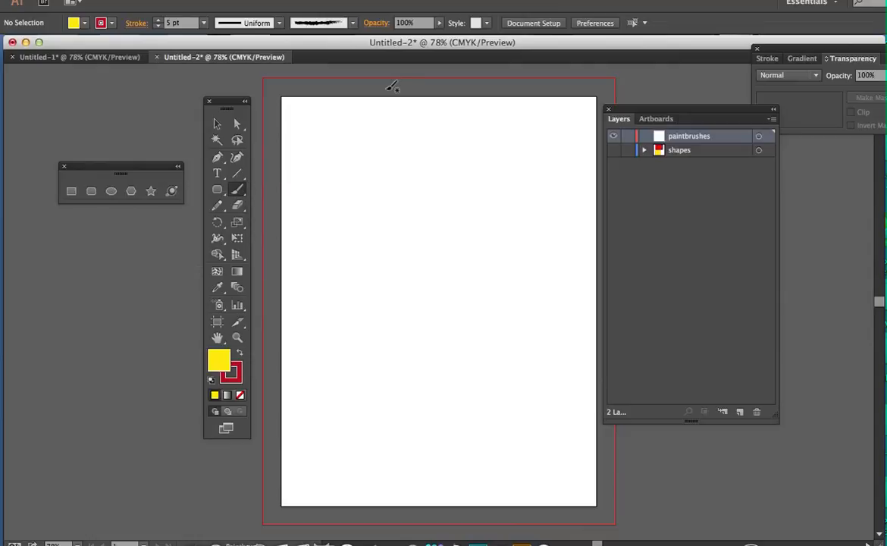
{"action": "mouse_move", "coordinate": [311, 175]}
{"action": "left_mouse_down"}
{"action": "mouse_move", "coordinate": [333, 124]}
{"action": "mouse_move", "coordinate": [367, 181]}
{"action": "mouse_move", "coordinate": [388, 116]}
{"action": "left_mouse_up"}
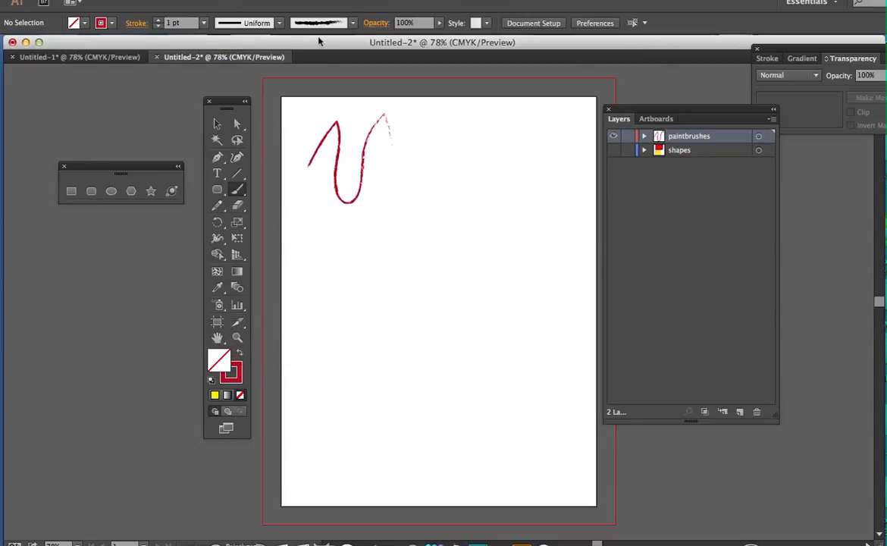
Select the wavy brush stroke and change its stroke color to magenta
{"action": "left_click", "coordinate": [113, 23]}
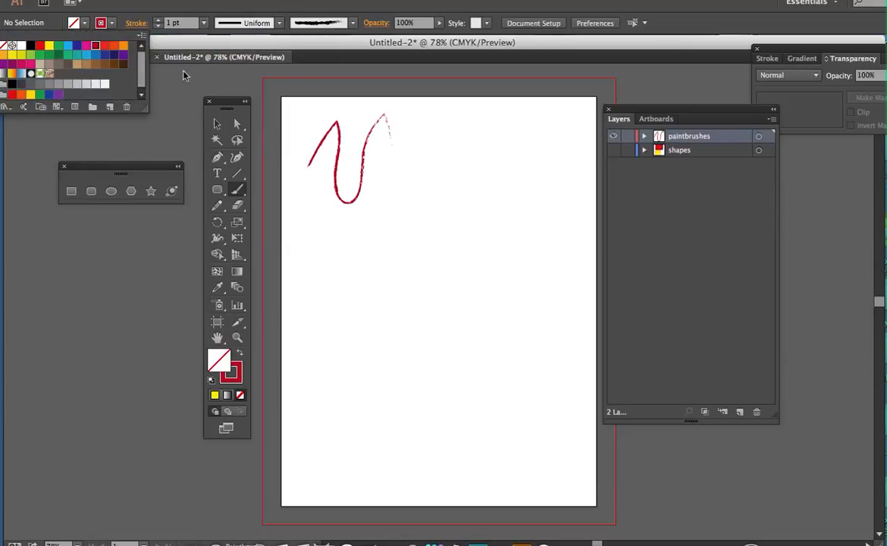
{"action": "left_click", "coordinate": [218, 122]}
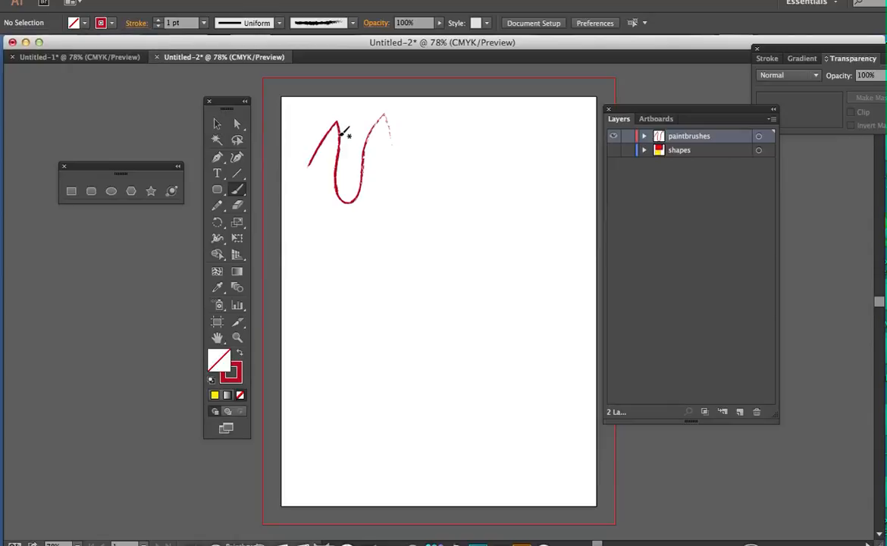
{"action": "key", "text": "v"}
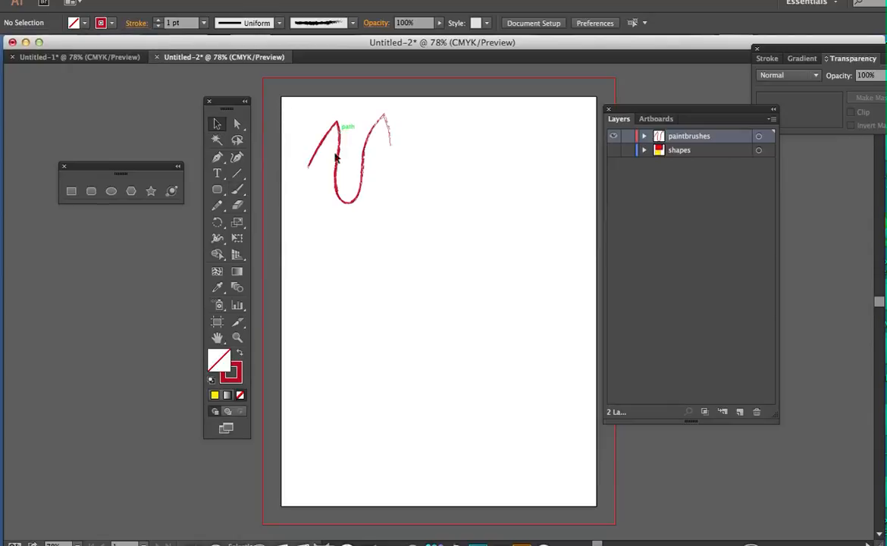
{"action": "left_click", "coordinate": [336, 157]}
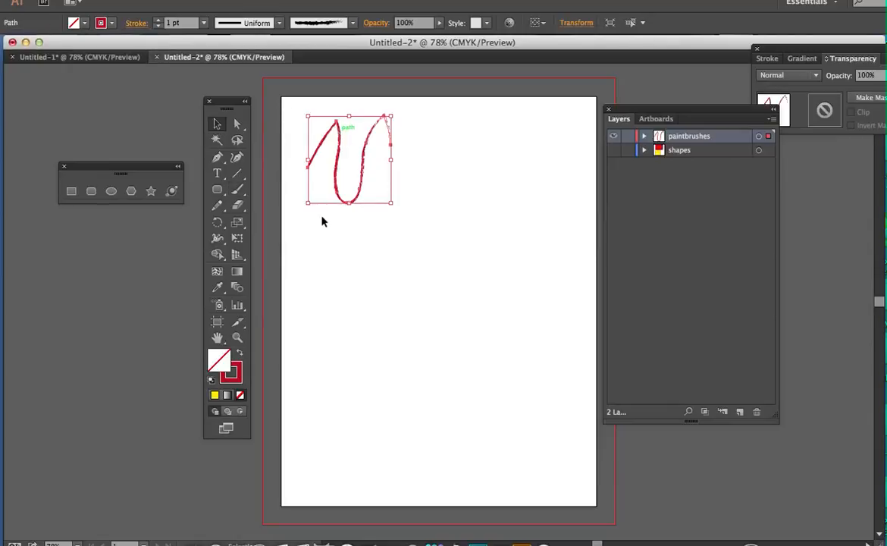
{"action": "left_click", "coordinate": [111, 28]}
{"action": "left_click", "coordinate": [87, 45]}
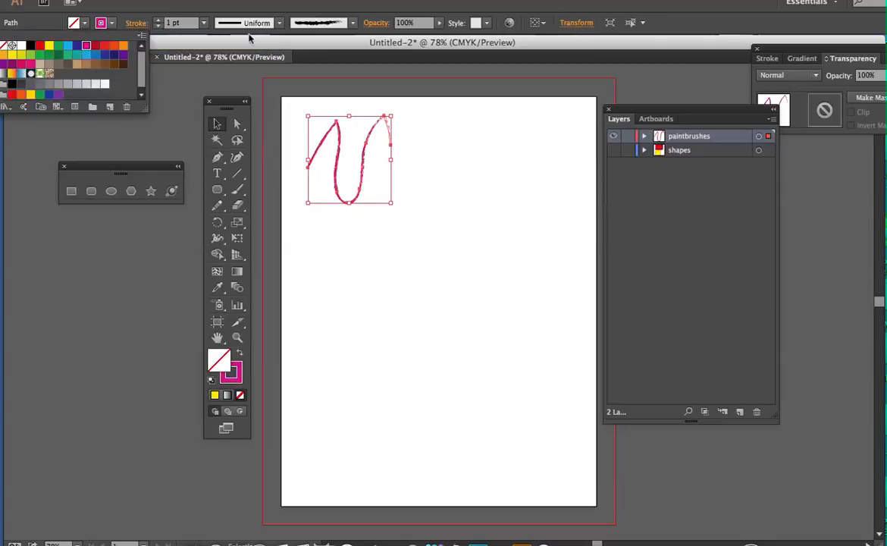
Apply the Basic brush to the selected wavy stroke and give it the straight-sided width profile with pointed ends
{"action": "left_click", "coordinate": [353, 24]}
{"action": "left_click", "coordinate": [326, 97]}
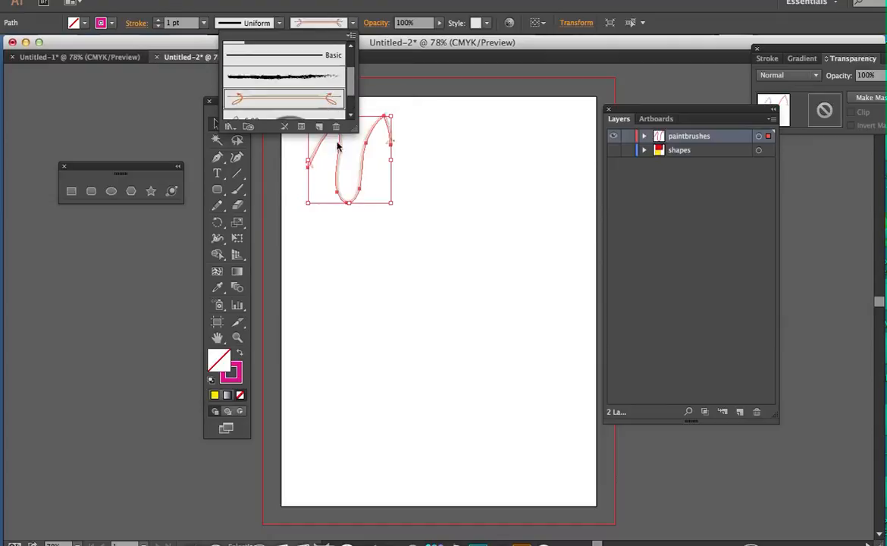
{"action": "left_click", "coordinate": [309, 53]}
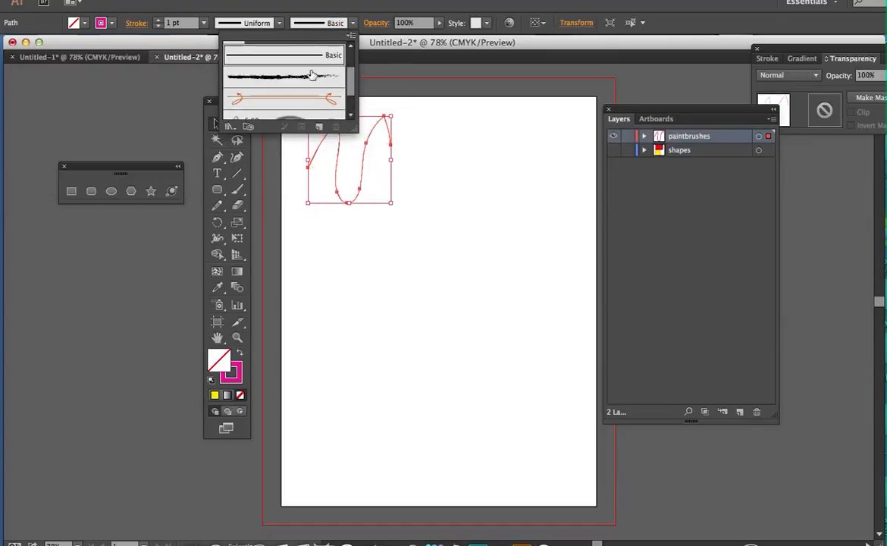
{"action": "left_click", "coordinate": [278, 24]}
{"action": "left_click", "coordinate": [278, 24]}
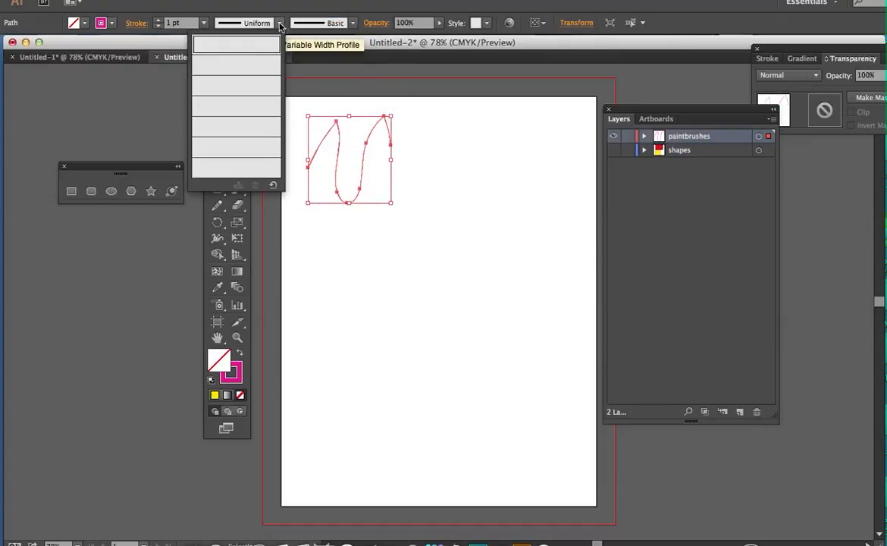
{"action": "left_click", "coordinate": [257, 104]}
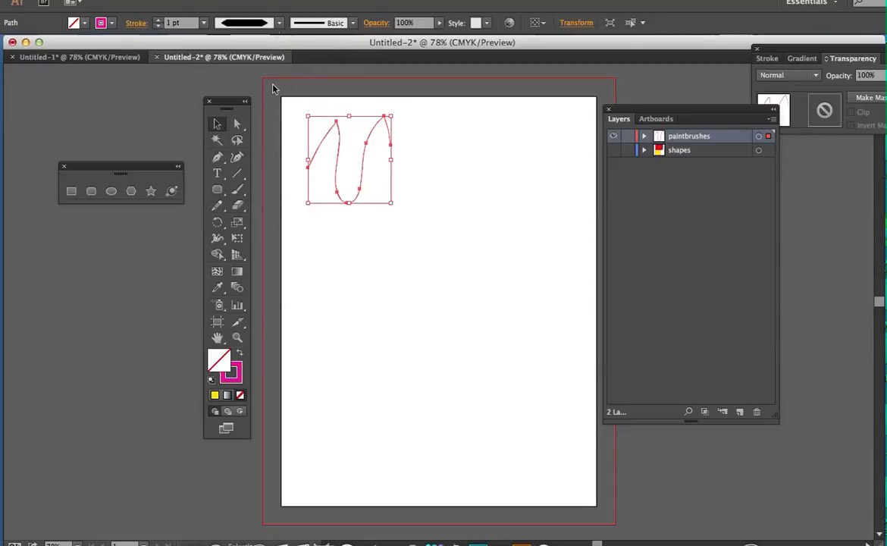
Set the wavy stroke's weight to 8 pt and its stroke color to black
{"action": "left_click", "coordinate": [203, 22]}
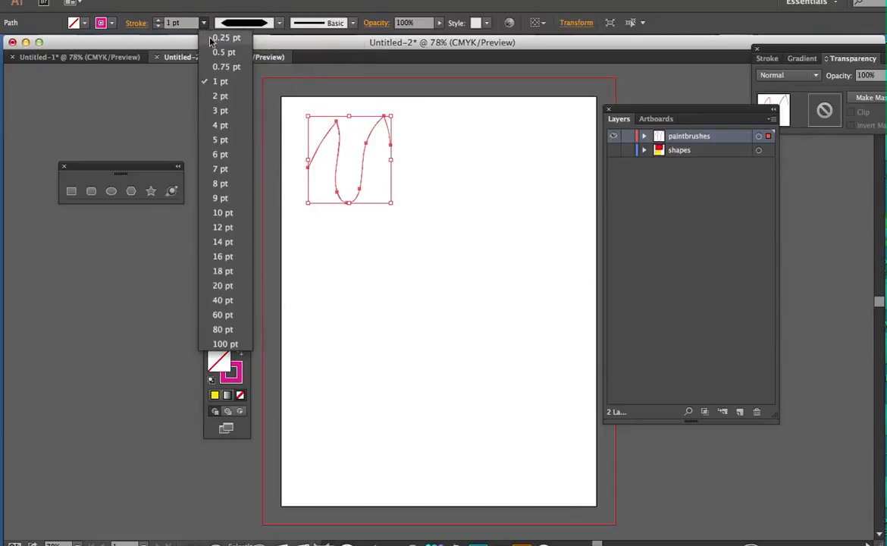
{"action": "left_click", "coordinate": [223, 183]}
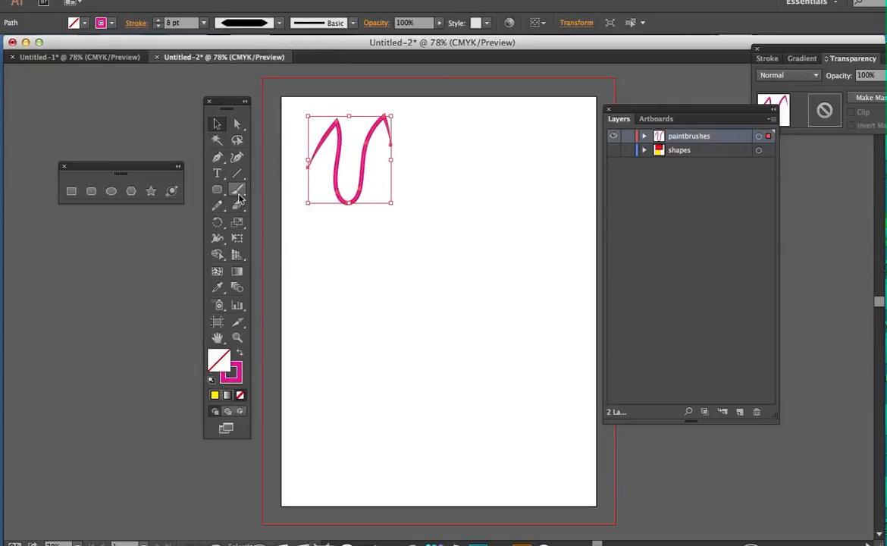
{"action": "left_click", "coordinate": [102, 25]}
{"action": "left_click", "coordinate": [30, 46]}
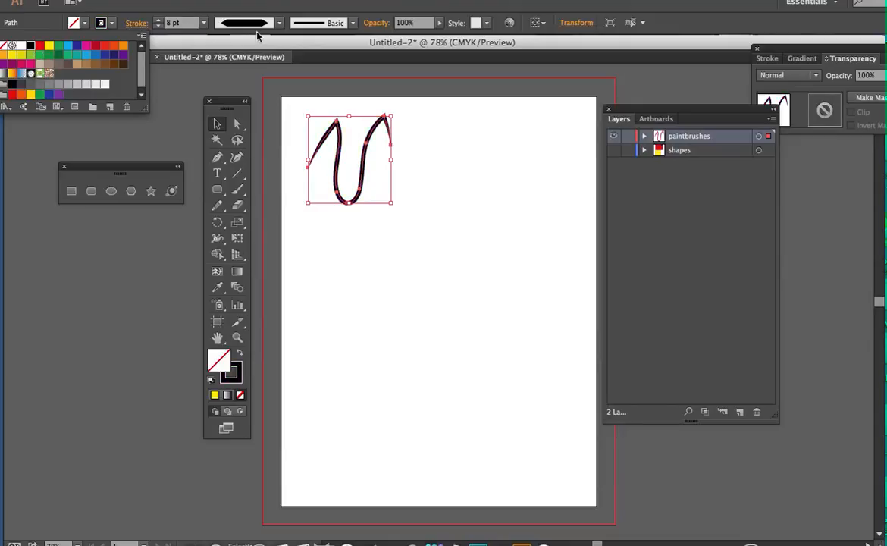
Enlarge the wavy stroke to about twice its size, extending it toward the lower right, and deselect it
{"action": "left_click", "coordinate": [391, 202]}
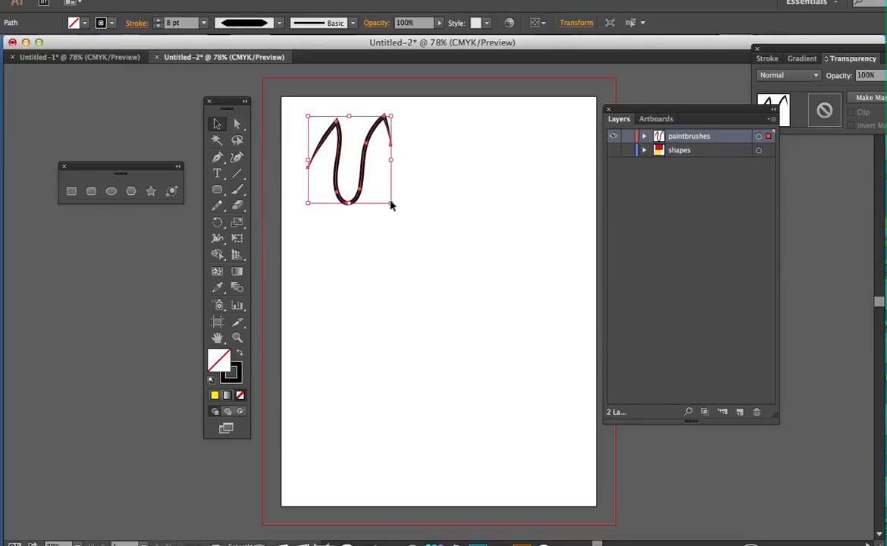
{"action": "mouse_move", "coordinate": [392, 203]}
{"action": "left_mouse_down"}
{"action": "mouse_move", "coordinate": [495, 293]}
{"action": "mouse_move", "coordinate": [488, 291]}
{"action": "left_mouse_up"}
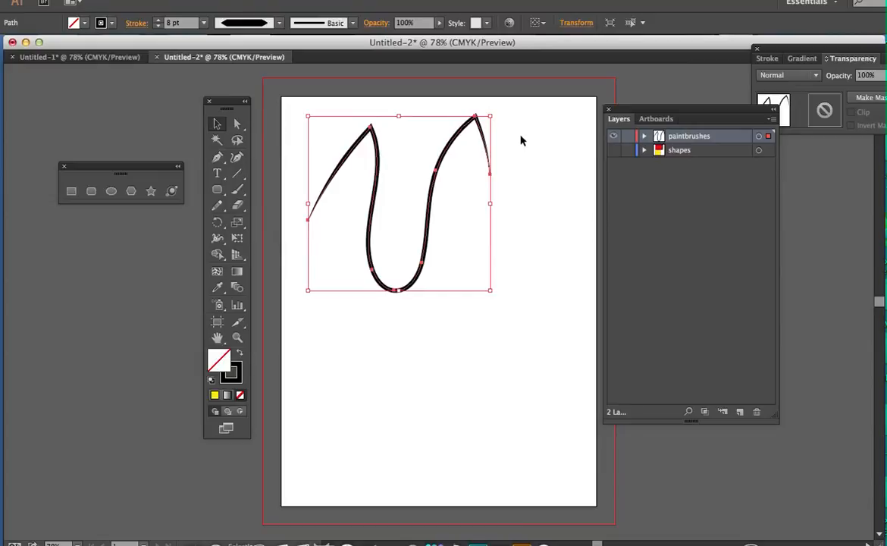
{"action": "left_click", "coordinate": [506, 242]}
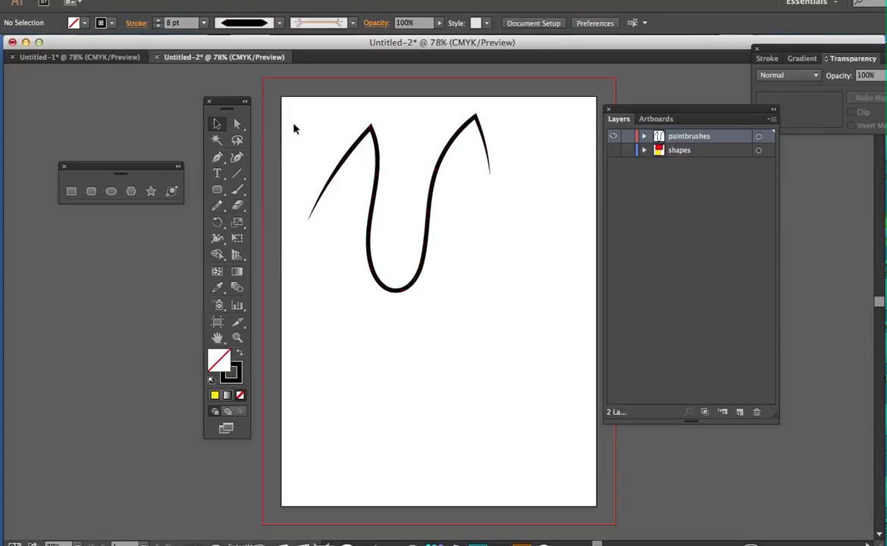
Try to preset the elliptical width profile and the Basic brush for new strokes with nothing selected
{"action": "left_click", "coordinate": [258, 23]}
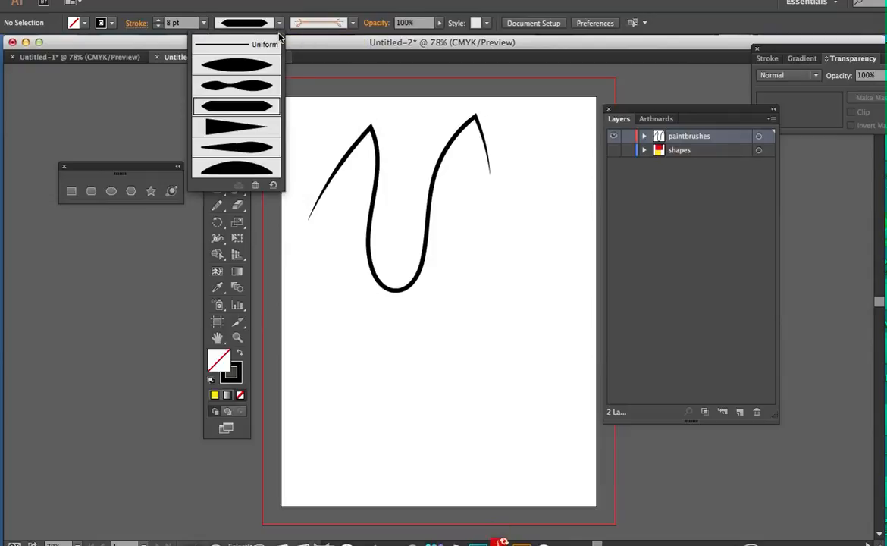
{"action": "left_click", "coordinate": [265, 70]}
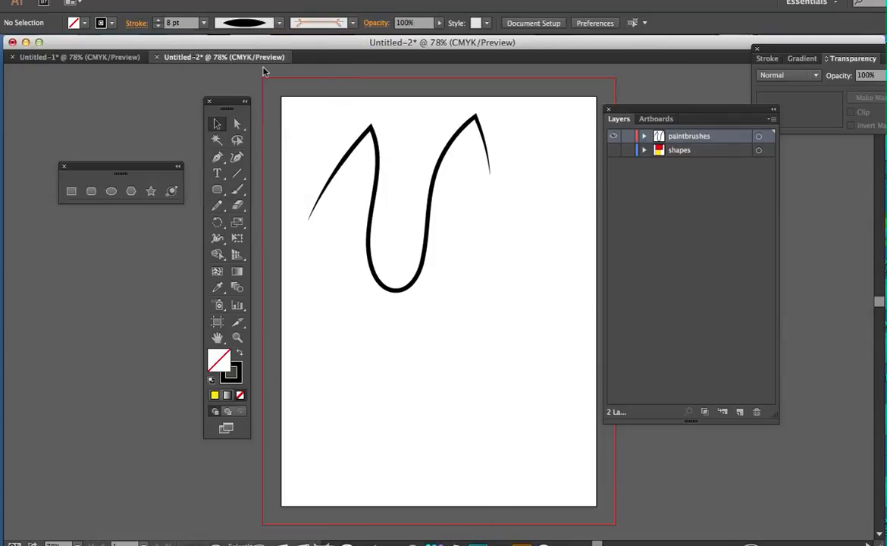
{"action": "left_click", "coordinate": [351, 23]}
{"action": "left_click", "coordinate": [307, 55]}
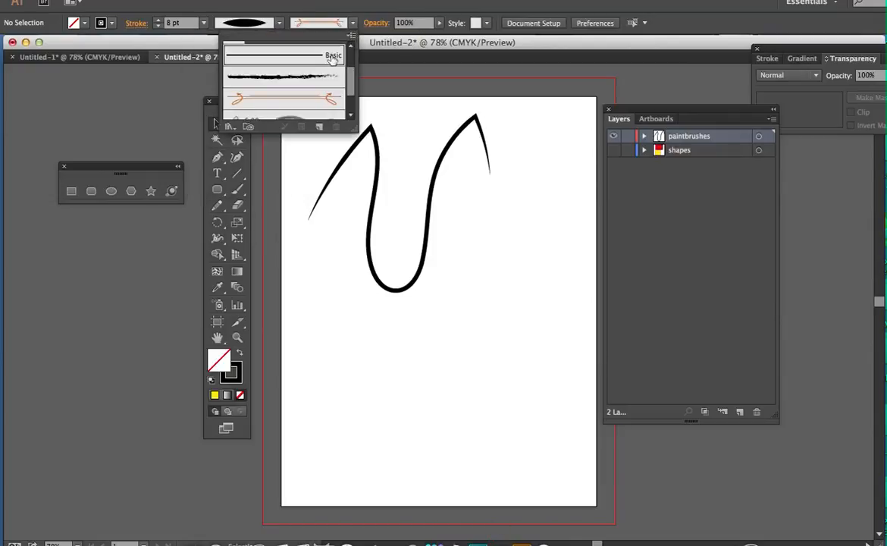
Paint a freehand cursive capital L below the wavy stroke with the Paintbrush tool
{"action": "left_click", "coordinate": [238, 189]}
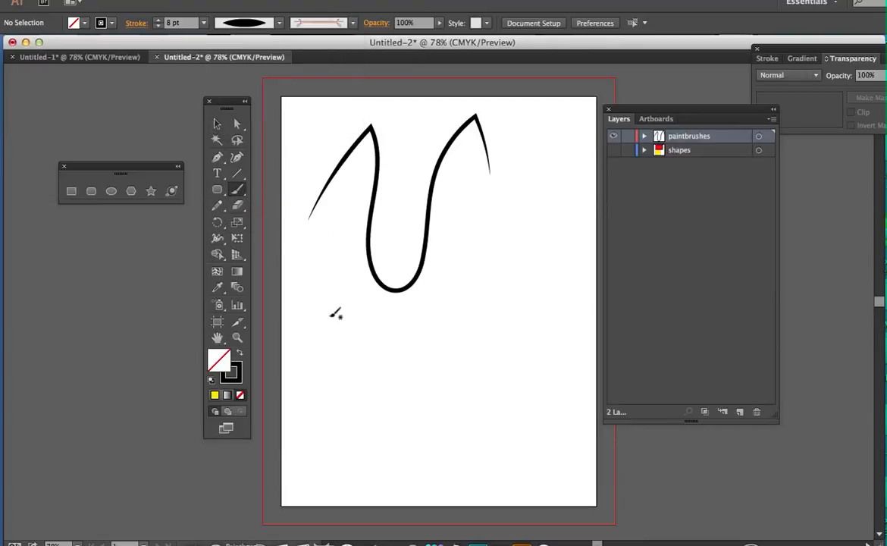
{"action": "left_click_drag", "start_coordinate": [317, 307], "coordinate": [358, 317]}
{"action": "left_click_drag", "start_coordinate": [365, 393], "coordinate": [371, 392]}
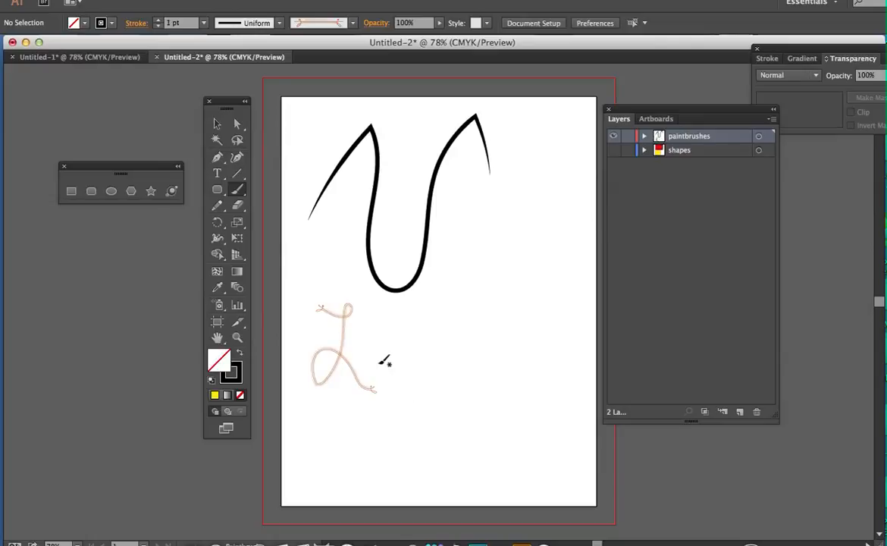
Select the painted cursive L and change its brush to Basic
{"action": "left_click", "coordinate": [353, 22]}
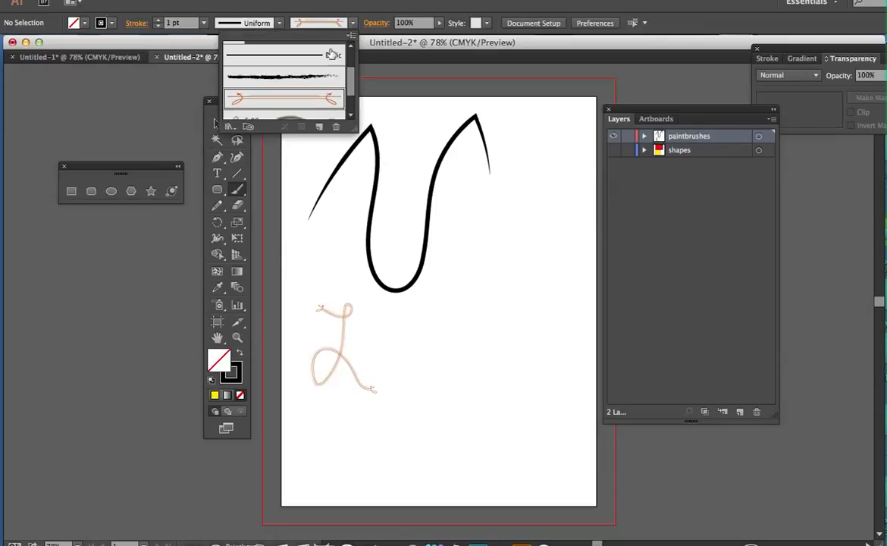
{"action": "left_click", "coordinate": [288, 56]}
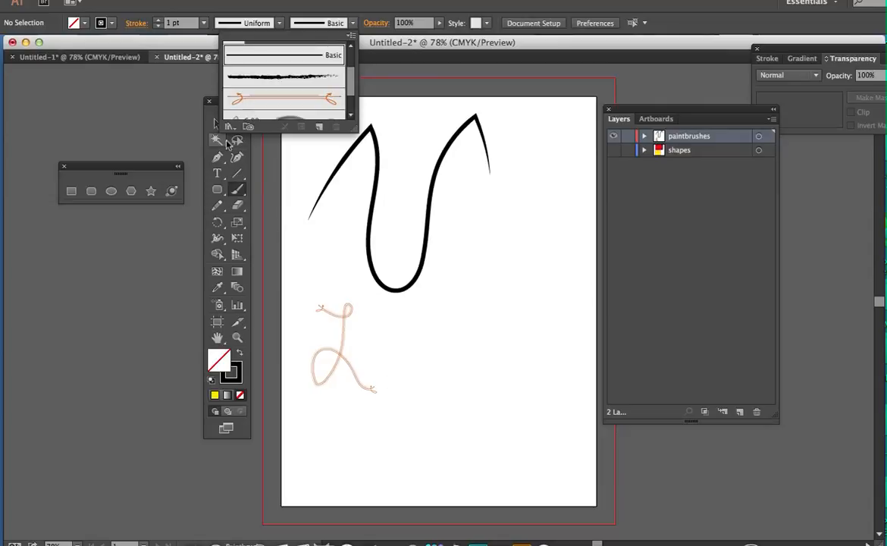
{"action": "left_click", "coordinate": [215, 125]}
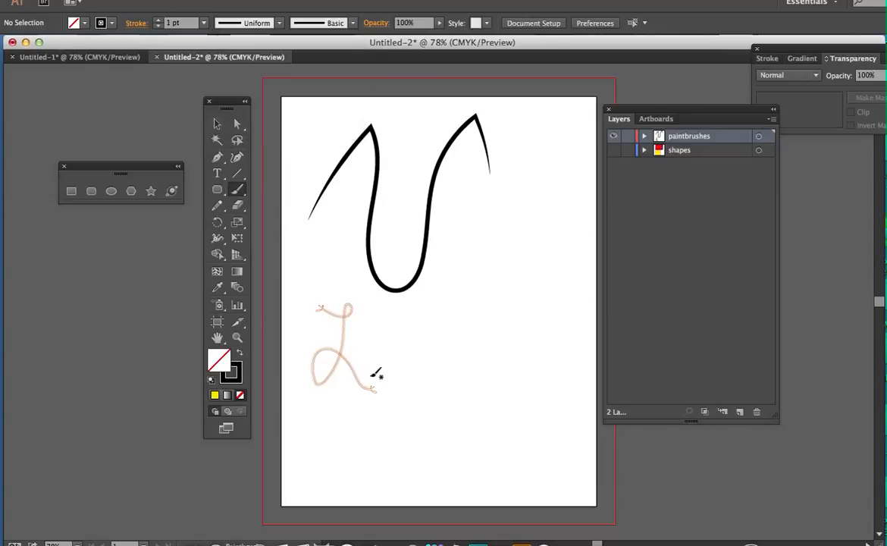
{"action": "left_click", "coordinate": [217, 124]}
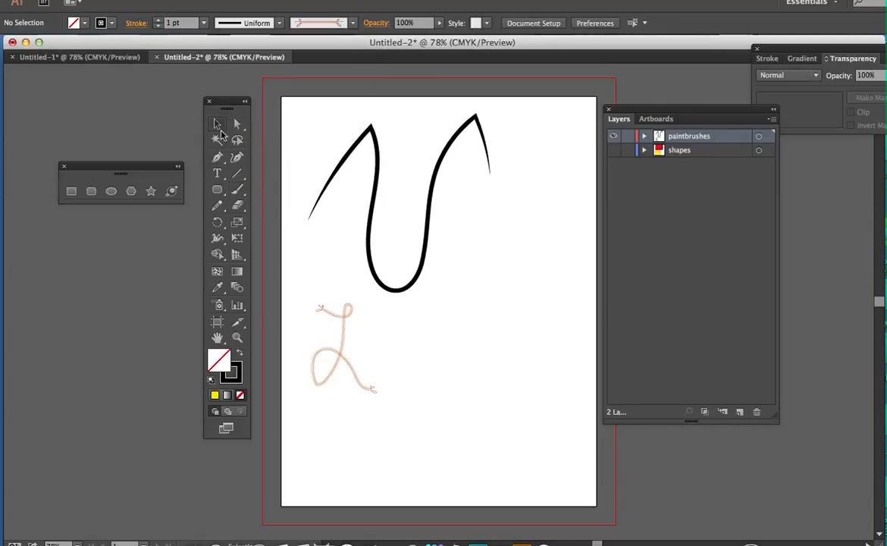
{"action": "left_click", "coordinate": [348, 388]}
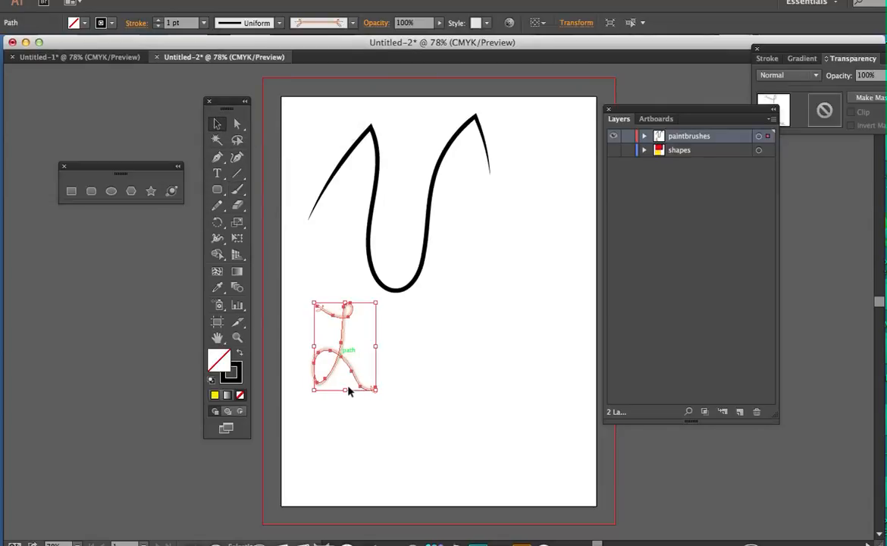
{"action": "left_click", "coordinate": [352, 23]}
{"action": "left_click", "coordinate": [292, 55]}
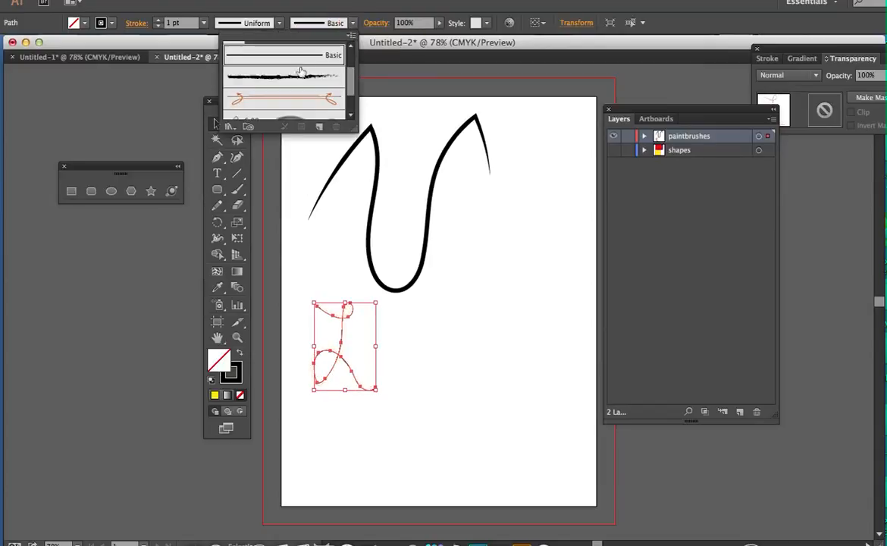
Give the cursive L the elliptical width profile and set its stroke weight to 6 pt
{"action": "left_click", "coordinate": [279, 26]}
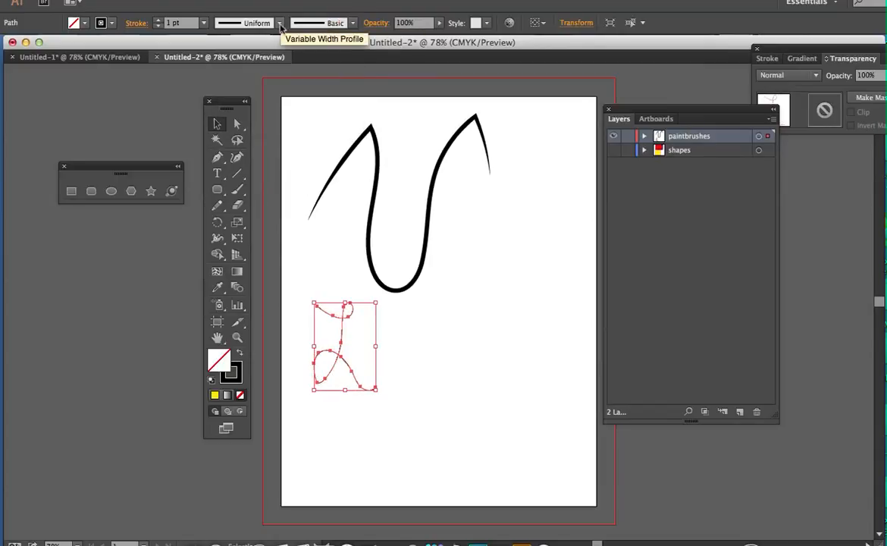
{"action": "left_click", "coordinate": [279, 26]}
{"action": "left_click", "coordinate": [240, 62]}
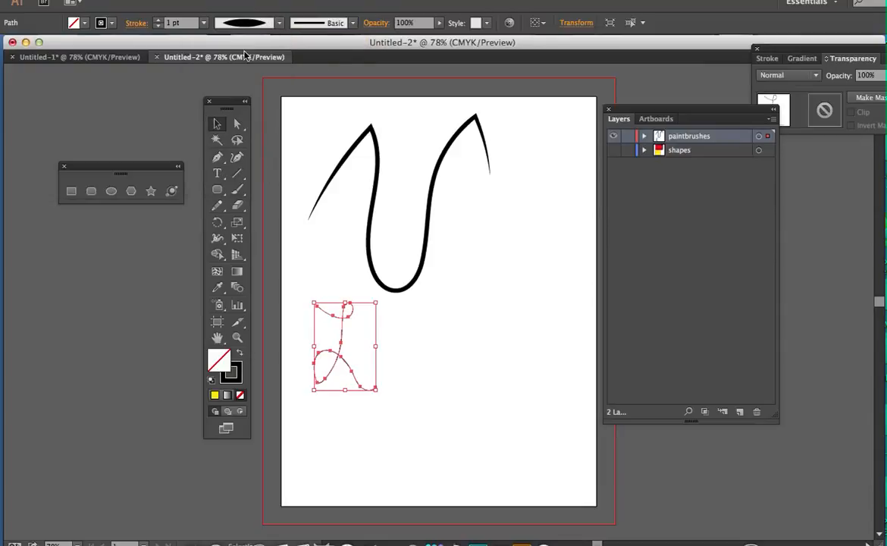
{"action": "left_click", "coordinate": [203, 24]}
{"action": "left_click", "coordinate": [234, 155]}
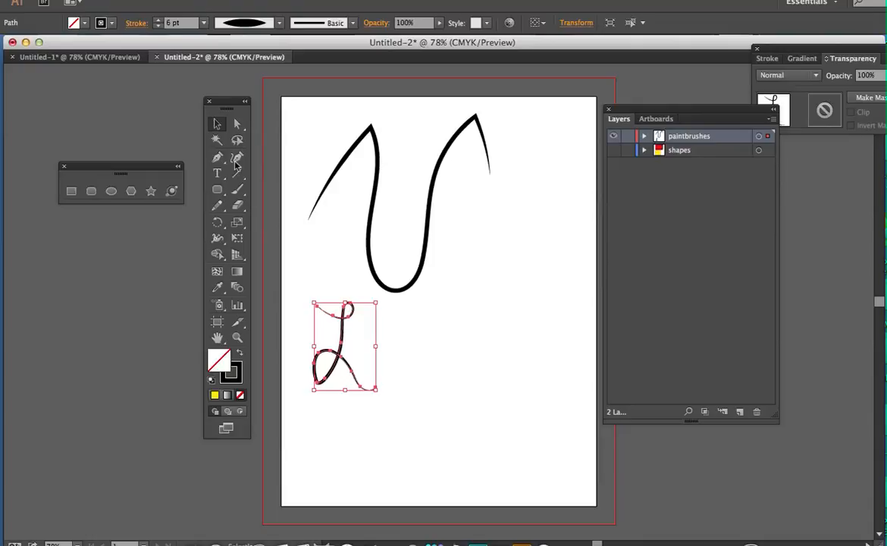
Paint the remaining lowercase cursive letters beside the L with the Paintbrush tool and choose the Basic brush
{"action": "left_click", "coordinate": [238, 188]}
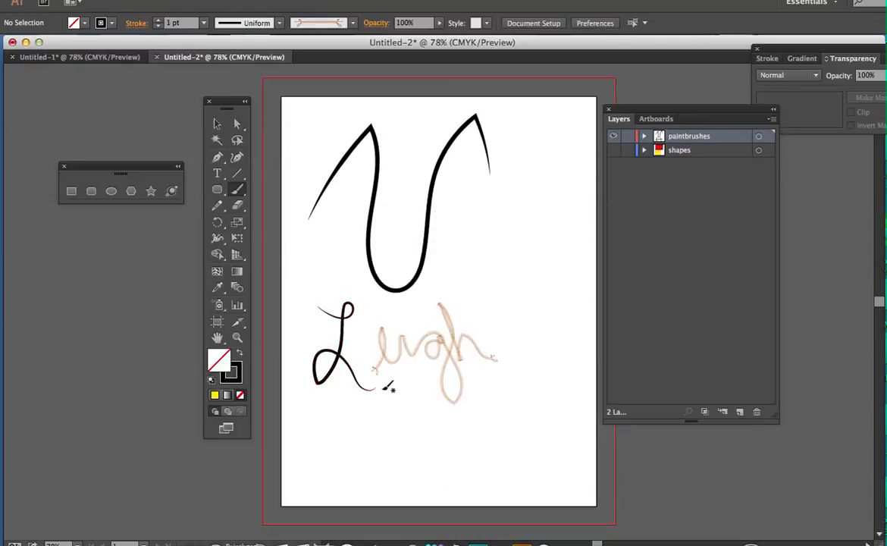
{"action": "left_click", "coordinate": [353, 29]}
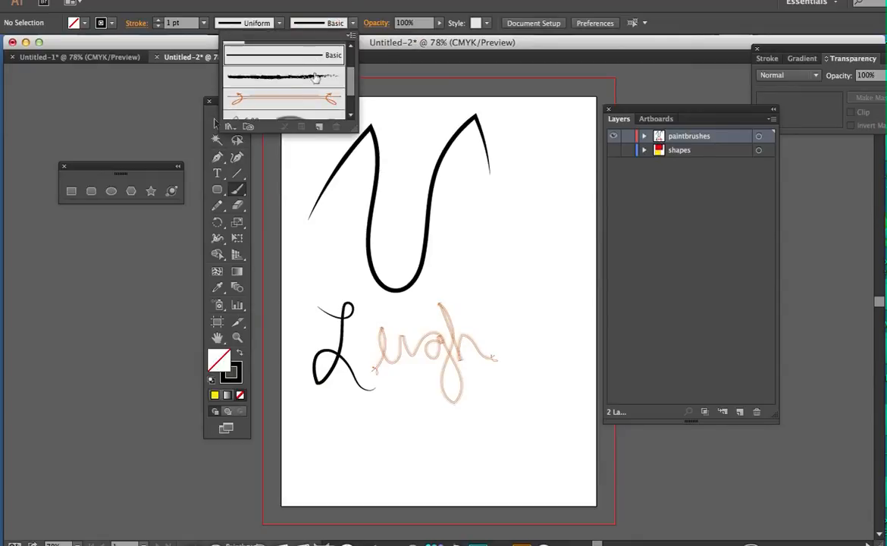
{"action": "left_click", "coordinate": [215, 89]}
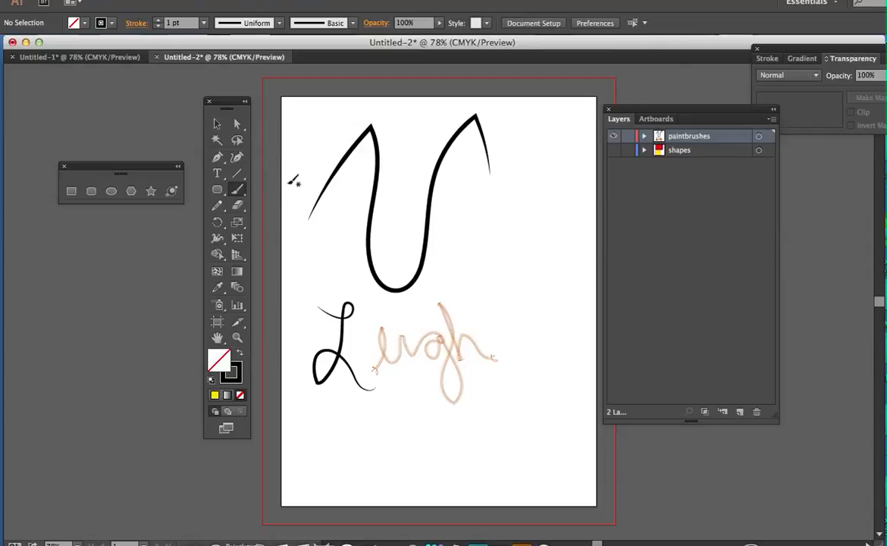
Select the lowercase cursive lettering and change its brush to Basic
{"action": "left_click", "coordinate": [217, 124]}
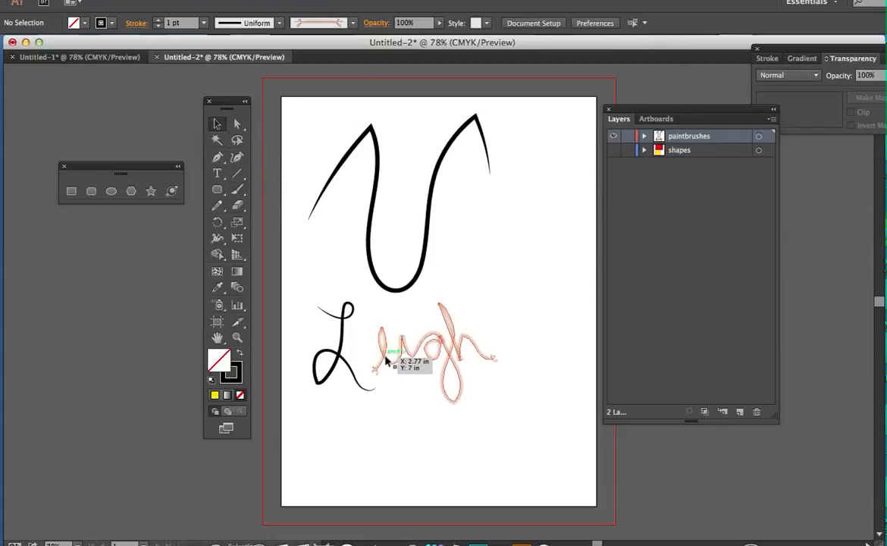
{"action": "left_click", "coordinate": [396, 383]}
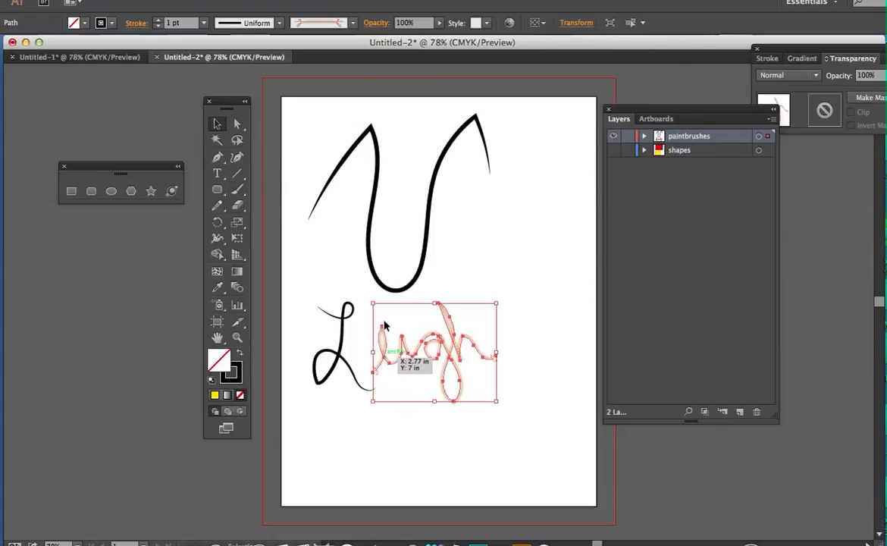
{"action": "left_click", "coordinate": [353, 22]}
{"action": "left_click", "coordinate": [265, 46]}
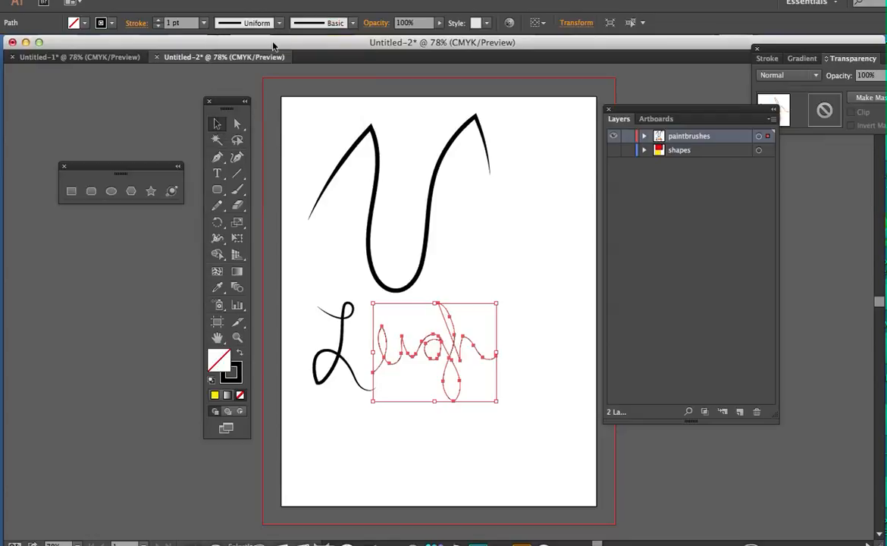
Apply the elliptical width profile and a 4 pt weight to the lowercase lettering, and deselect it
{"action": "left_click", "coordinate": [279, 24]}
{"action": "left_click", "coordinate": [254, 70]}
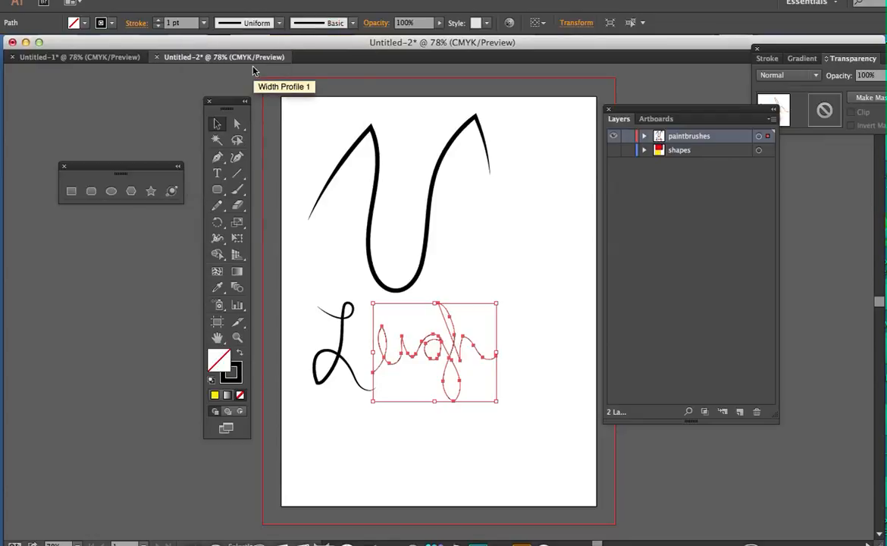
{"action": "left_click", "coordinate": [204, 23]}
{"action": "left_click", "coordinate": [216, 186]}
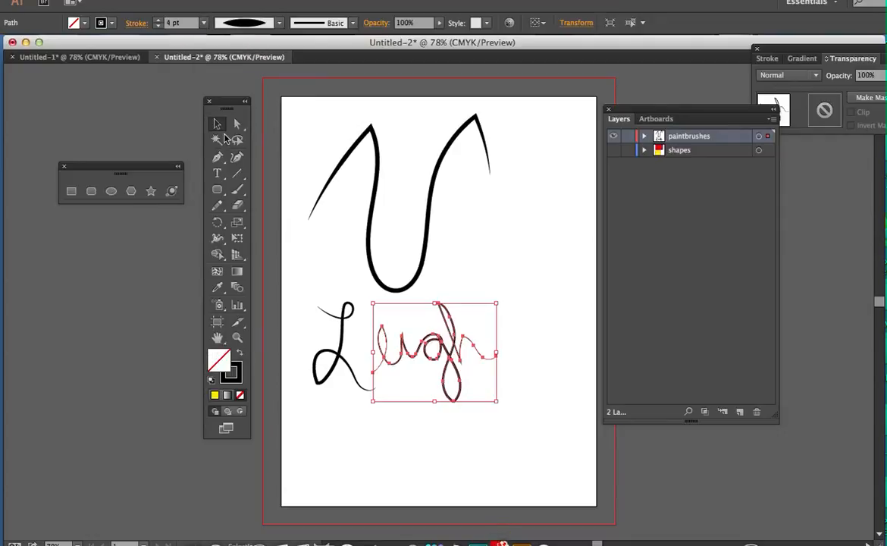
{"action": "left_click", "coordinate": [576, 320]}
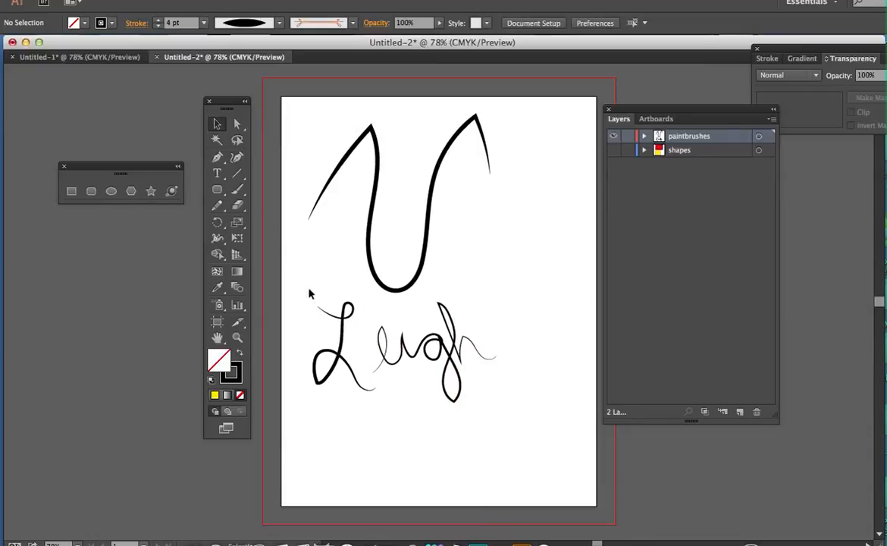
Select the wavy stroke and all the cursive lettering together and delete them from the paintbrushes layer
{"action": "mouse_move", "coordinate": [338, 288]}
{"action": "left_mouse_down"}
{"action": "mouse_move", "coordinate": [502, 397]}
{"action": "mouse_move", "coordinate": [502, 423]}
{"action": "left_mouse_up"}
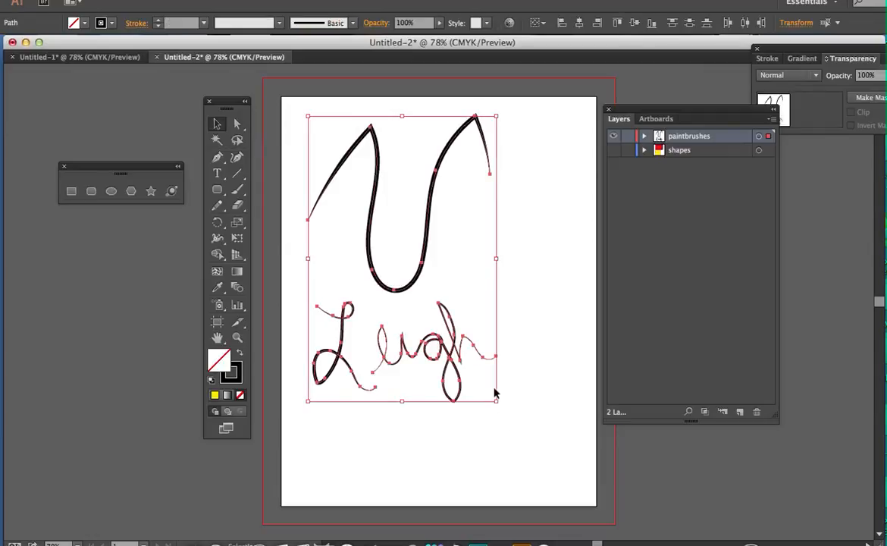
{"action": "key", "text": "Delete"}
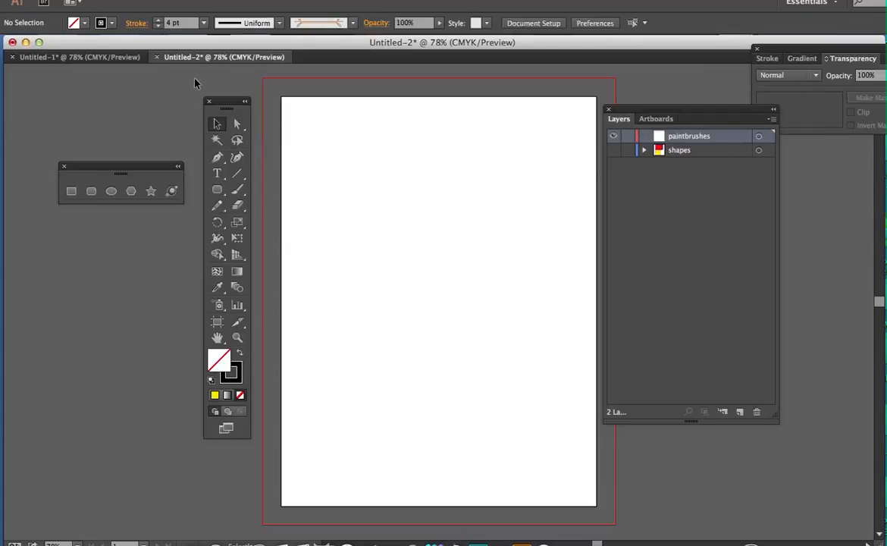
Paint a solid black egg shape with the Blob Brush tool in the artboard's upper half, filling in its interior gaps
{"action": "left_click", "coordinate": [237, 191]}
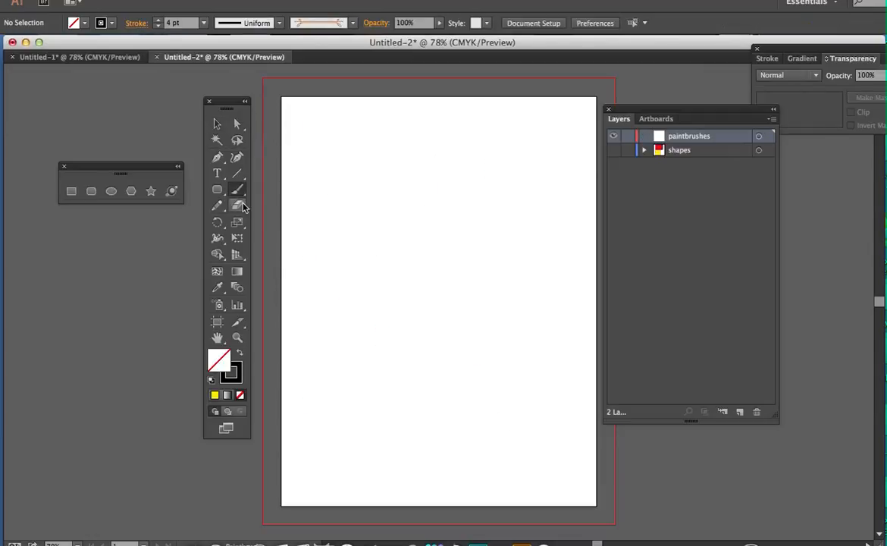
{"action": "mouse_move", "coordinate": [239, 196]}
{"action": "left_mouse_down"}
{"action": "mouse_move", "coordinate": [258, 191]}
{"action": "mouse_move", "coordinate": [267, 204]}
{"action": "left_mouse_up"}
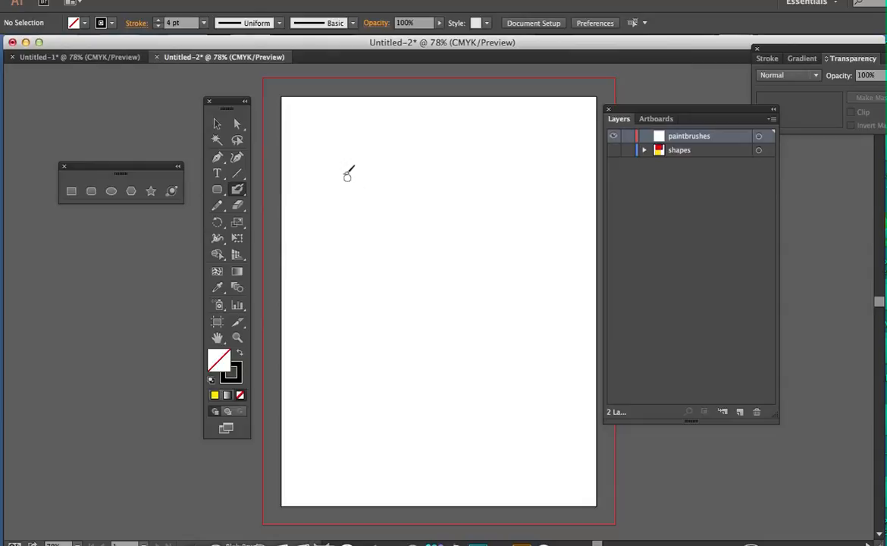
{"action": "mouse_move", "coordinate": [344, 151]}
{"action": "left_mouse_down"}
{"action": "mouse_move", "coordinate": [333, 199]}
{"action": "mouse_move", "coordinate": [352, 247]}
{"action": "mouse_move", "coordinate": [385, 253]}
{"action": "mouse_move", "coordinate": [406, 231]}
{"action": "mouse_move", "coordinate": [402, 186]}
{"action": "mouse_move", "coordinate": [383, 158]}
{"action": "mouse_move", "coordinate": [343, 152]}
{"action": "mouse_move", "coordinate": [356, 210]}
{"action": "mouse_move", "coordinate": [349, 167]}
{"action": "mouse_move", "coordinate": [367, 211]}
{"action": "mouse_move", "coordinate": [354, 170]}
{"action": "mouse_move", "coordinate": [388, 205]}
{"action": "mouse_move", "coordinate": [395, 198]}
{"action": "mouse_move", "coordinate": [358, 146]}
{"action": "mouse_move", "coordinate": [346, 154]}
{"action": "mouse_move", "coordinate": [377, 164]}
{"action": "mouse_move", "coordinate": [370, 162]}
{"action": "mouse_move", "coordinate": [367, 186]}
{"action": "mouse_move", "coordinate": [359, 167]}
{"action": "mouse_move", "coordinate": [342, 183]}
{"action": "mouse_move", "coordinate": [338, 171]}
{"action": "mouse_move", "coordinate": [357, 243]}
{"action": "mouse_move", "coordinate": [341, 211]}
{"action": "mouse_move", "coordinate": [364, 245]}
{"action": "mouse_move", "coordinate": [350, 236]}
{"action": "mouse_move", "coordinate": [354, 194]}
{"action": "mouse_move", "coordinate": [381, 237]}
{"action": "mouse_move", "coordinate": [376, 196]}
{"action": "mouse_move", "coordinate": [399, 200]}
{"action": "mouse_move", "coordinate": [391, 180]}
{"action": "mouse_move", "coordinate": [402, 205]}
{"action": "mouse_move", "coordinate": [382, 247]}
{"action": "mouse_move", "coordinate": [349, 233]}
{"action": "mouse_move", "coordinate": [368, 249]}
{"action": "mouse_move", "coordinate": [373, 229]}
{"action": "mouse_move", "coordinate": [377, 241]}
{"action": "mouse_move", "coordinate": [387, 207]}
{"action": "left_mouse_up"}
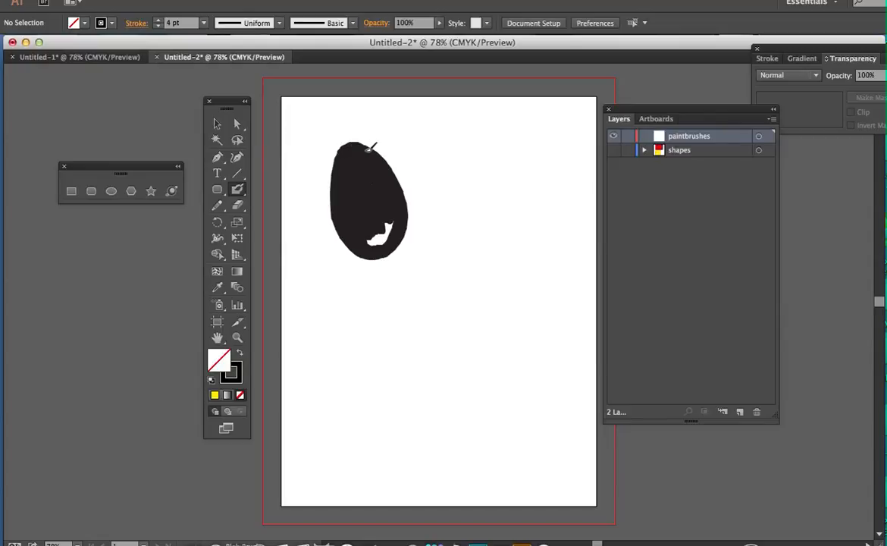
{"action": "mouse_move", "coordinate": [390, 220]}
{"action": "left_mouse_down"}
{"action": "mouse_move", "coordinate": [372, 240]}
{"action": "mouse_move", "coordinate": [394, 229]}
{"action": "mouse_move", "coordinate": [375, 249]}
{"action": "left_mouse_up"}
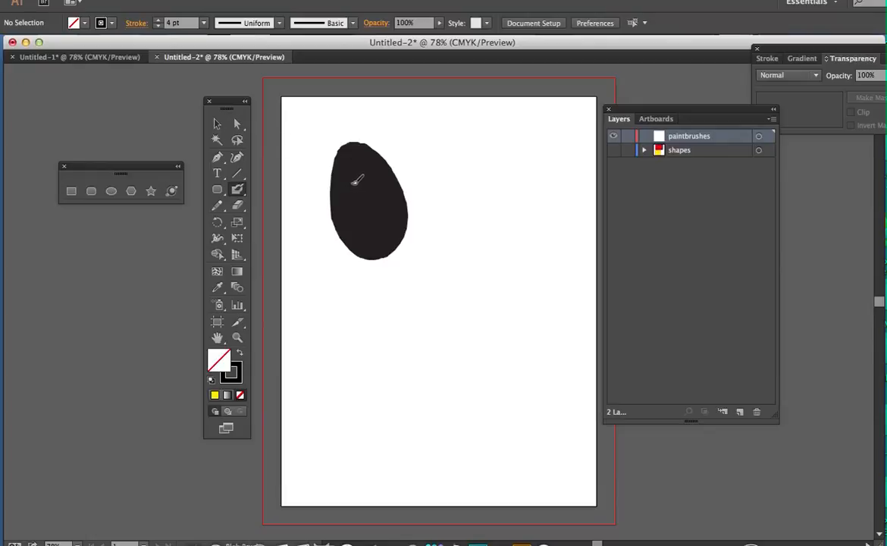
{"action": "left_click_drag", "start_coordinate": [357, 189], "coordinate": [357, 185]}
{"action": "key", "text": "v"}
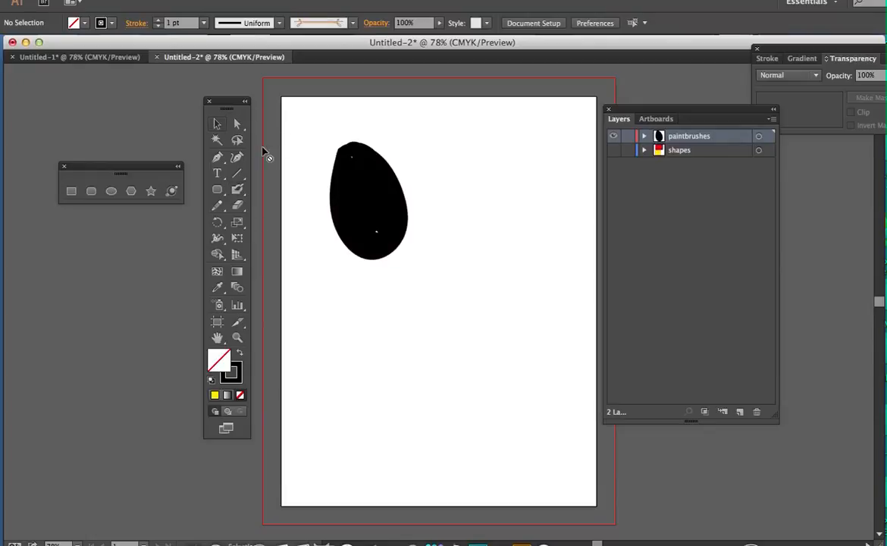
Move the black egg shape to the upper centre of the artboard and reselect it
{"action": "left_click", "coordinate": [384, 206]}
{"action": "left_click", "coordinate": [383, 237]}
{"action": "left_click_drag", "start_coordinate": [380, 201], "coordinate": [438, 195]}
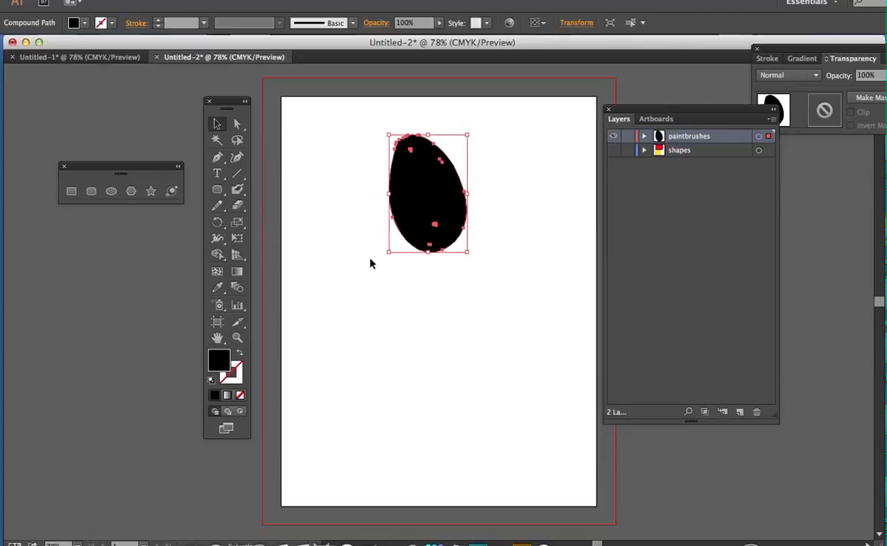
{"action": "left_click", "coordinate": [466, 265]}
{"action": "left_click", "coordinate": [411, 213]}
Draw a looping freehand path with the Pencil tool below the black egg shape
{"action": "left_click_drag", "start_coordinate": [219, 210], "coordinate": [262, 204]}
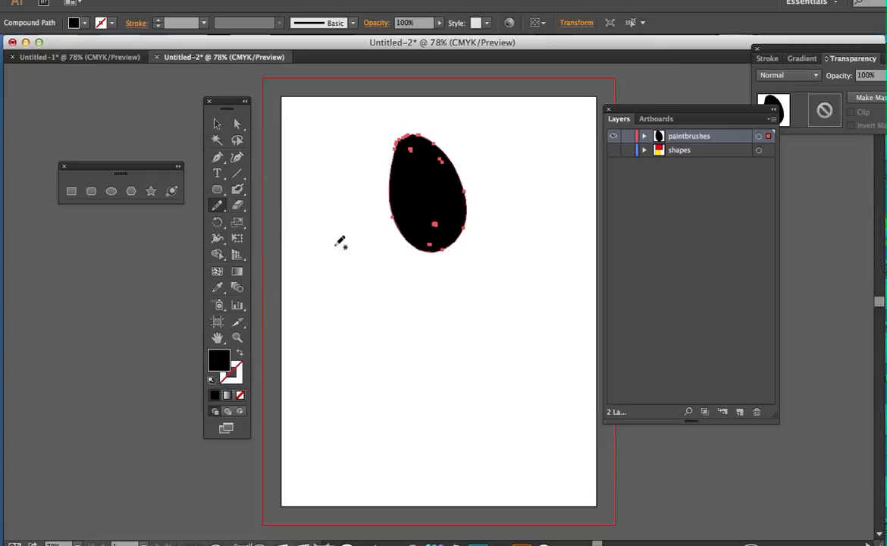
{"action": "mouse_move", "coordinate": [326, 329]}
{"action": "left_mouse_down"}
{"action": "mouse_move", "coordinate": [375, 276]}
{"action": "mouse_move", "coordinate": [331, 334]}
{"action": "mouse_move", "coordinate": [415, 399]}
{"action": "mouse_move", "coordinate": [434, 359]}
{"action": "left_mouse_up"}
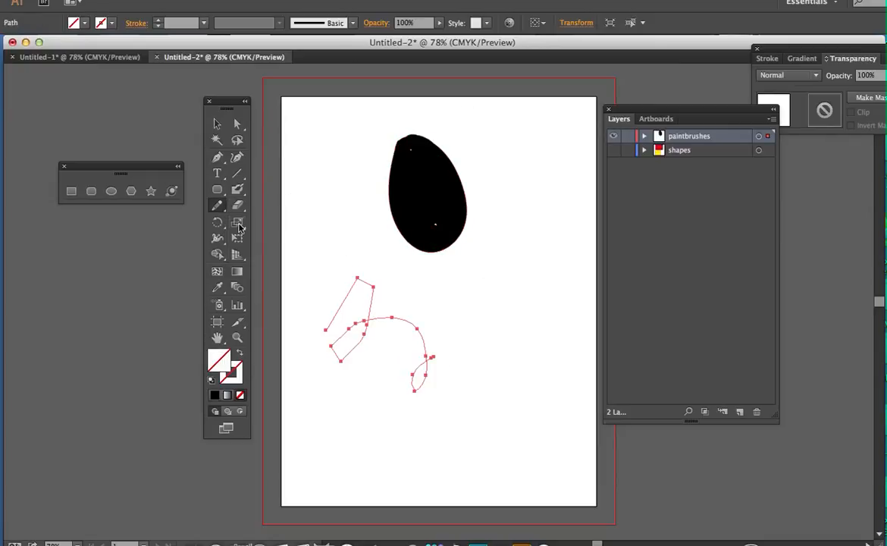
Give the looping pencil path a 9 pt stroke and apply the rough charcoal-style brush to it
{"action": "left_click", "coordinate": [204, 24]}
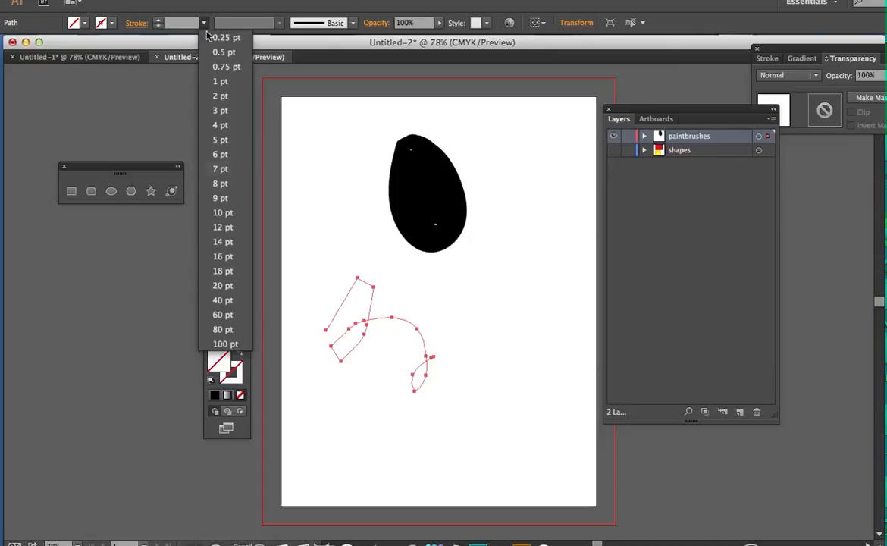
{"action": "left_click", "coordinate": [229, 194]}
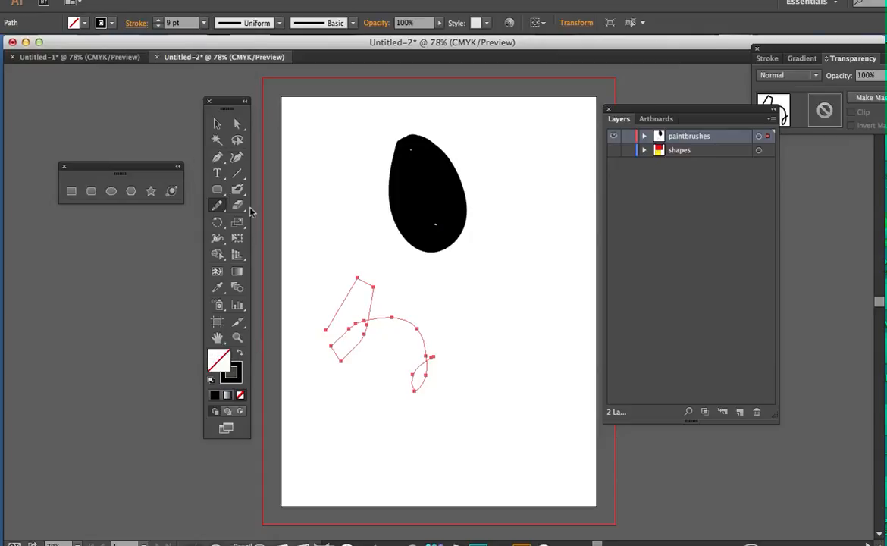
{"action": "left_click", "coordinate": [352, 23]}
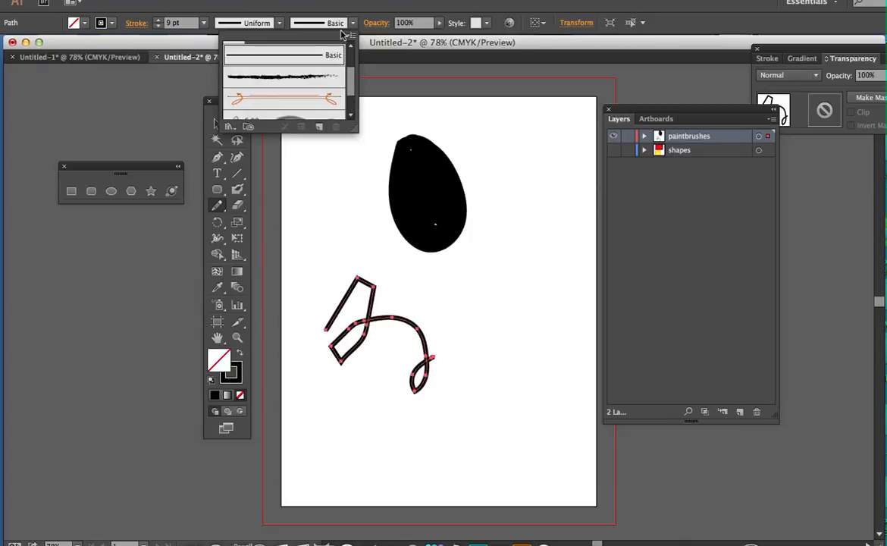
{"action": "left_click", "coordinate": [299, 77]}
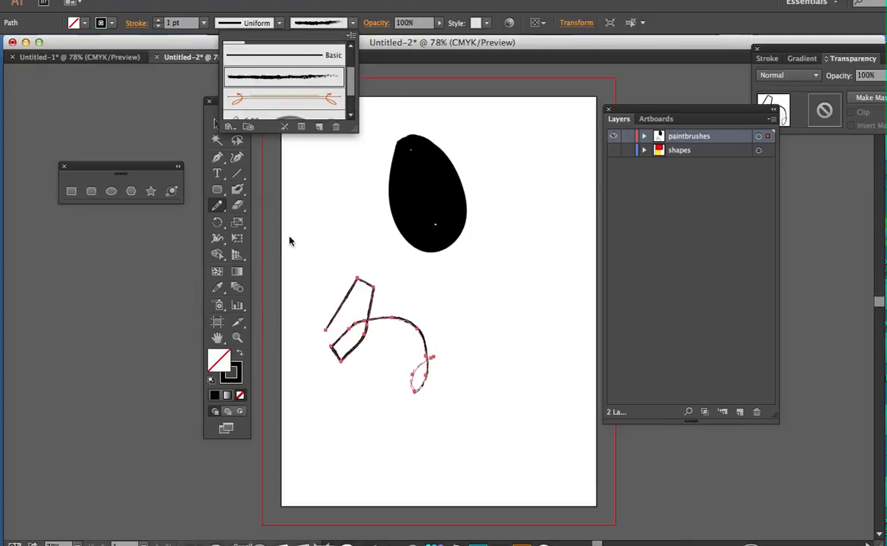
{"action": "left_click", "coordinate": [242, 207]}
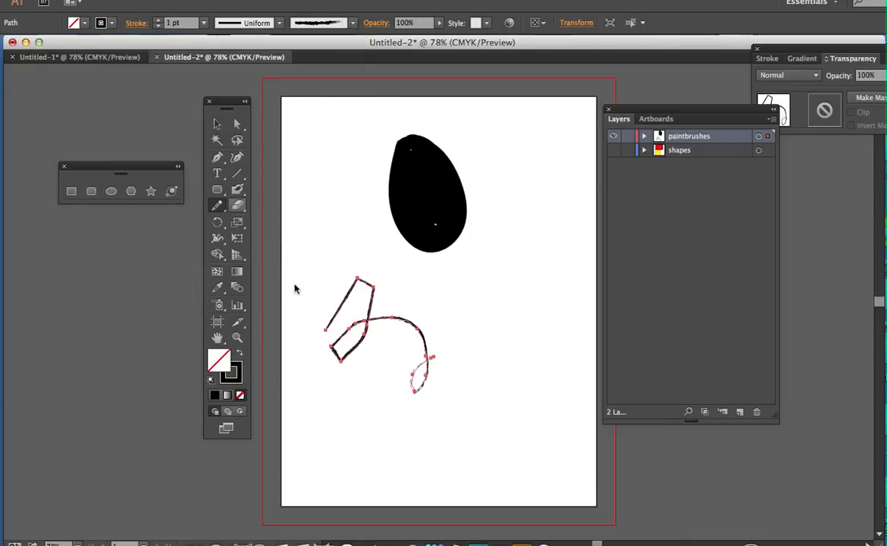
Try to draw a zigzag pencil path across the black egg shape
{"action": "mouse_move", "coordinate": [394, 225]}
{"action": "left_mouse_down"}
{"action": "mouse_move", "coordinate": [428, 162]}
{"action": "mouse_move", "coordinate": [418, 232]}
{"action": "mouse_move", "coordinate": [453, 201]}
{"action": "left_mouse_up"}
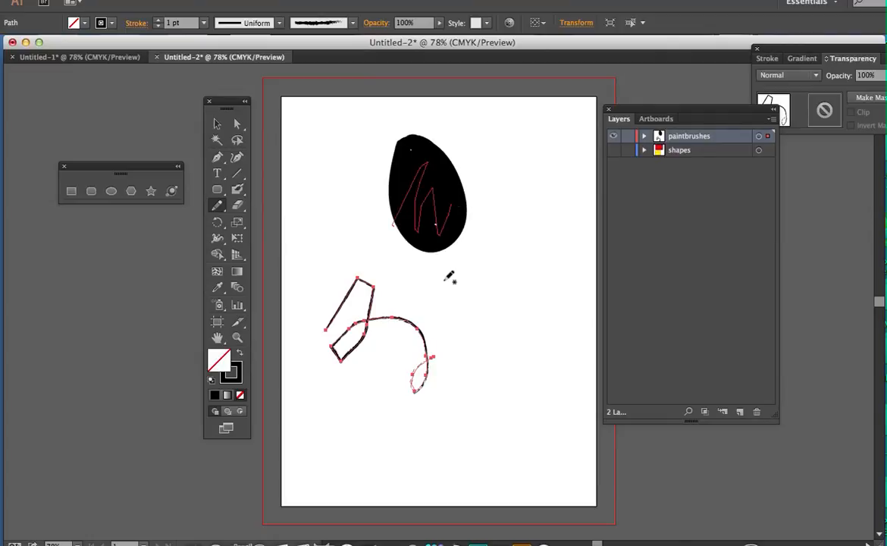
{"action": "left_click", "coordinate": [217, 124]}
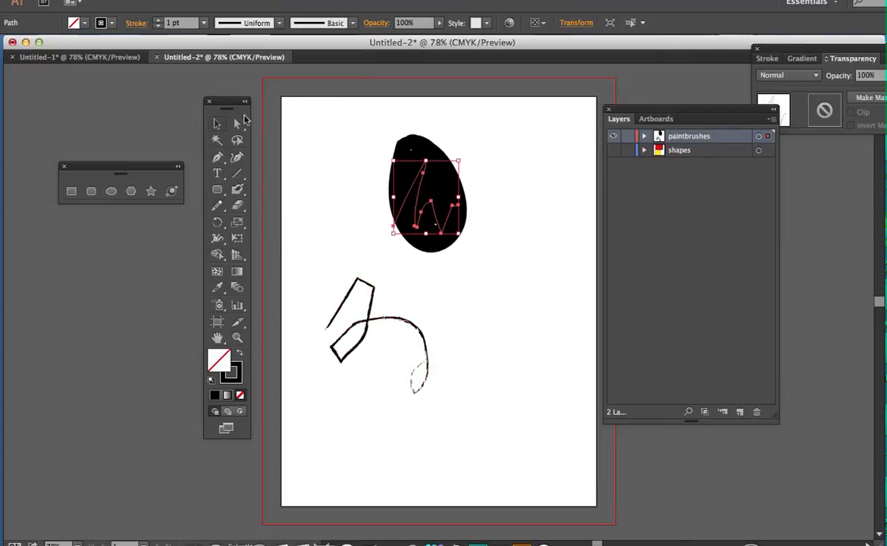
{"action": "left_click", "coordinate": [455, 146]}
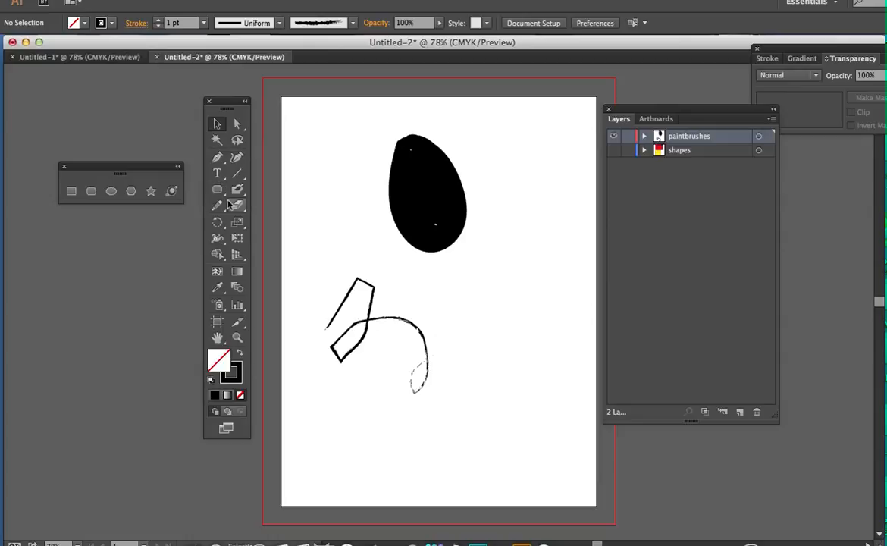
Check the overlap with the shapes layer, hide it again, and move the egg and pencil path together to the artboard's right edge
{"action": "left_click", "coordinate": [613, 150]}
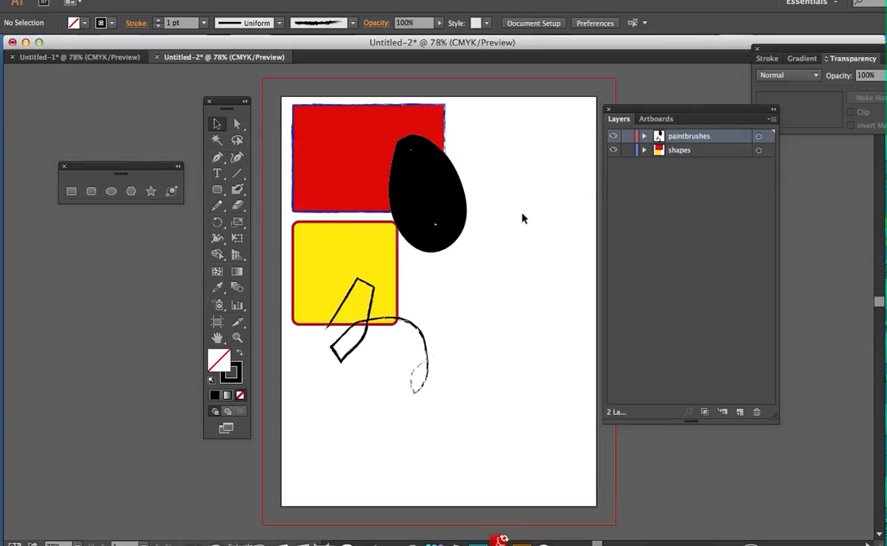
{"action": "left_click", "coordinate": [614, 149]}
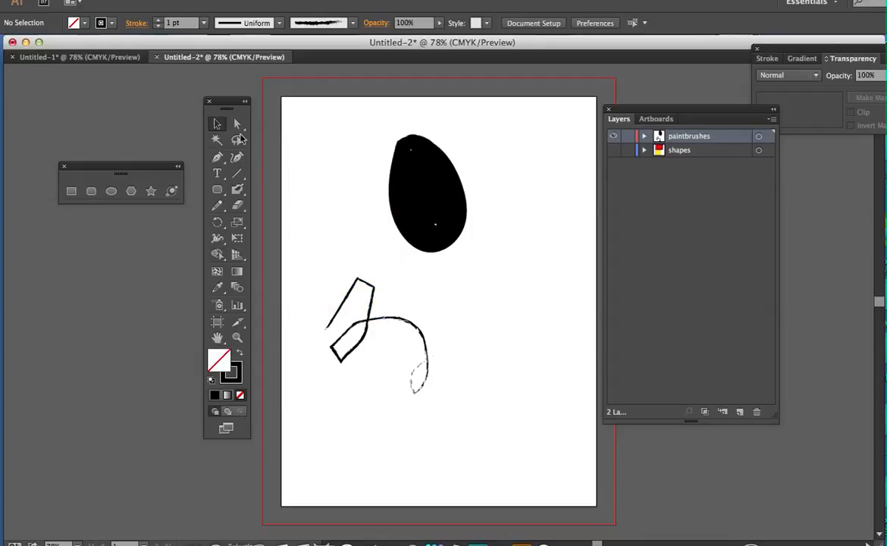
{"action": "mouse_move", "coordinate": [296, 138]}
{"action": "left_mouse_down"}
{"action": "mouse_move", "coordinate": [507, 342]}
{"action": "mouse_move", "coordinate": [549, 418]}
{"action": "left_mouse_up"}
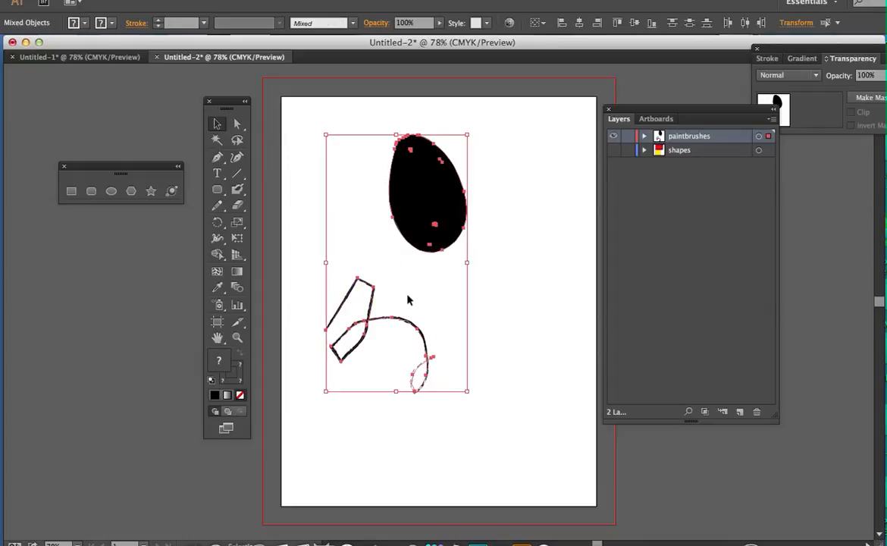
{"action": "mouse_move", "coordinate": [407, 296]}
{"action": "left_mouse_down"}
{"action": "mouse_move", "coordinate": [557, 304]}
{"action": "mouse_move", "coordinate": [516, 291]}
{"action": "left_mouse_up"}
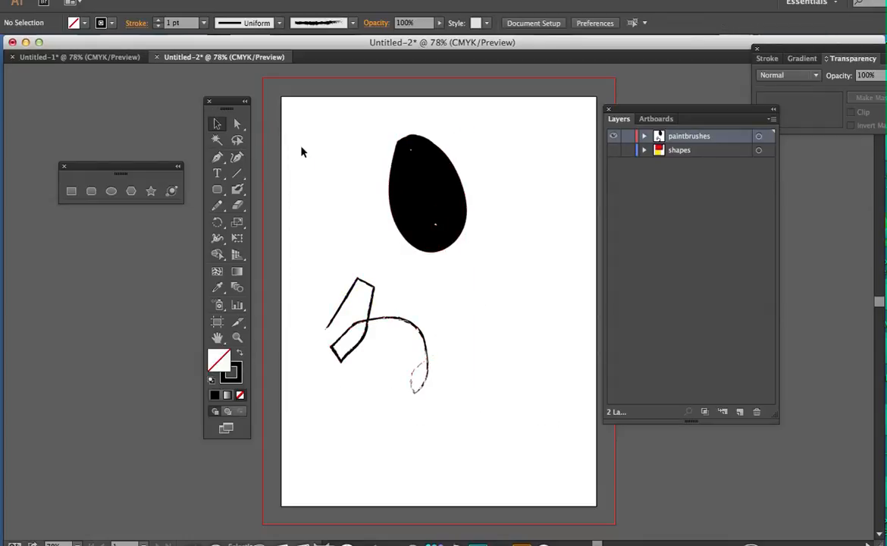
{"action": "left_click_drag", "start_coordinate": [302, 144], "coordinate": [526, 406]}
{"action": "left_click_drag", "start_coordinate": [426, 212], "coordinate": [563, 199]}
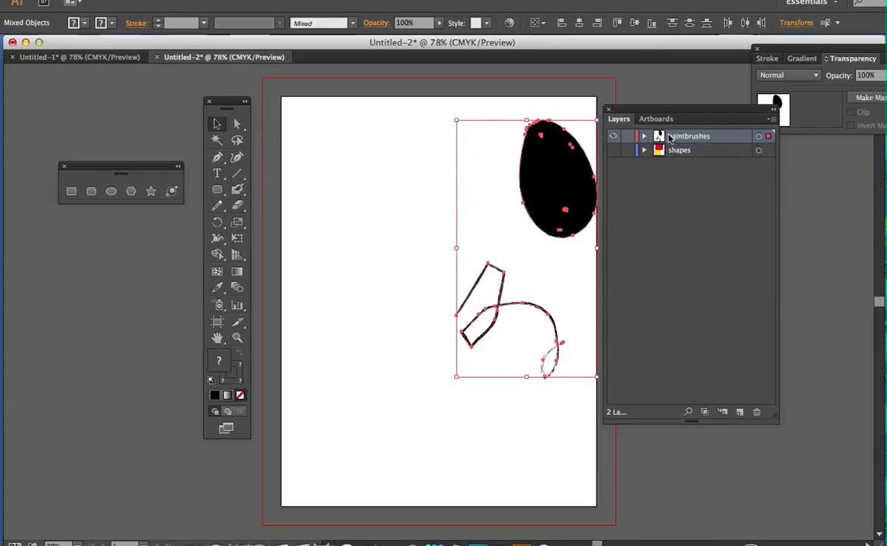
Show the shapes layer and deselect the egg and pencil path
{"action": "left_click", "coordinate": [621, 186]}
{"action": "left_click", "coordinate": [614, 150]}
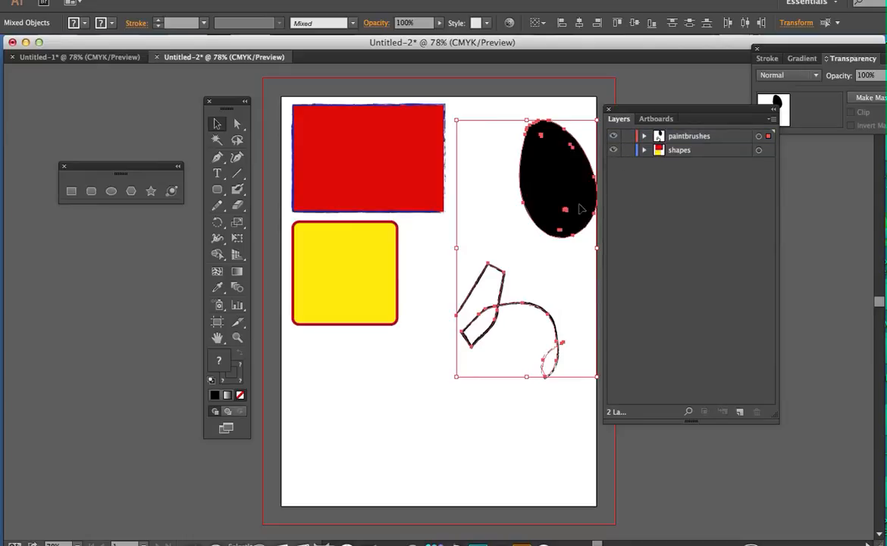
{"action": "left_click", "coordinate": [435, 363]}
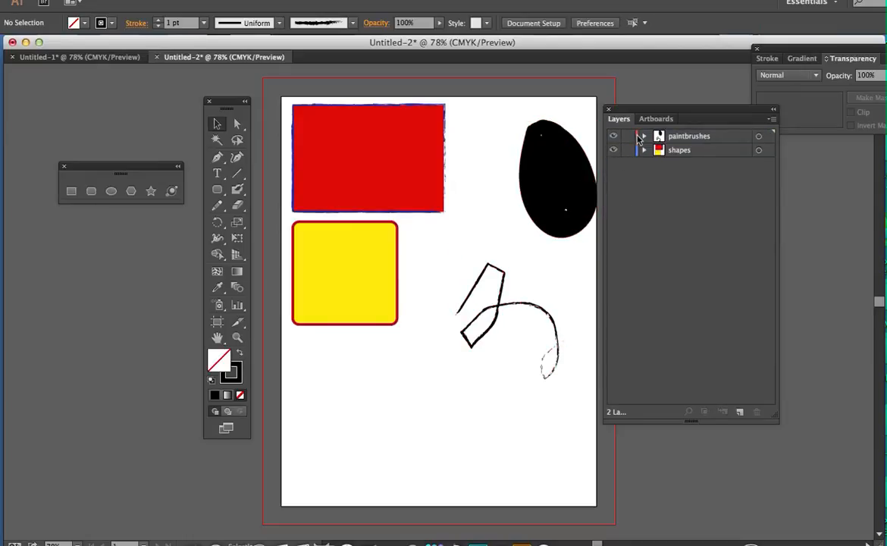
Select the black egg shape, shift it inward from the artboard's edge, and delete it
{"action": "left_click", "coordinate": [566, 182]}
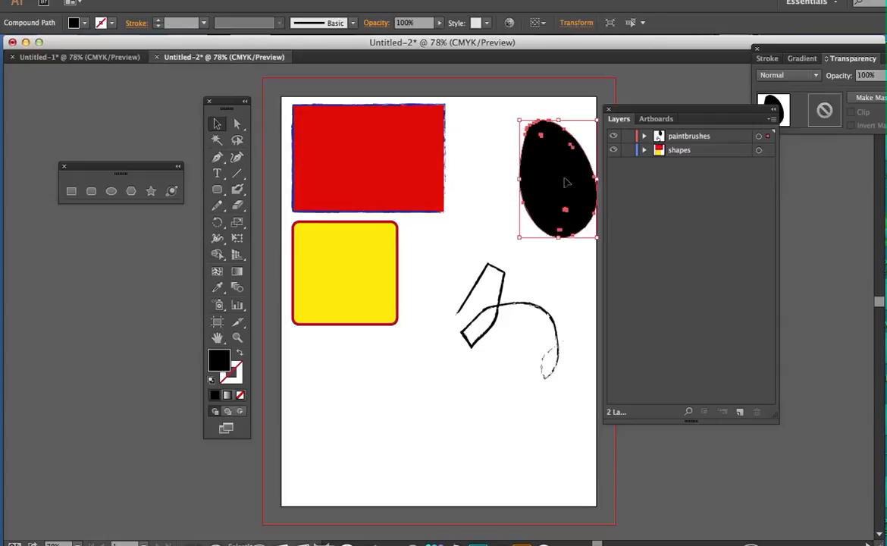
{"action": "left_click_drag", "start_coordinate": [566, 182], "coordinate": [524, 182]}
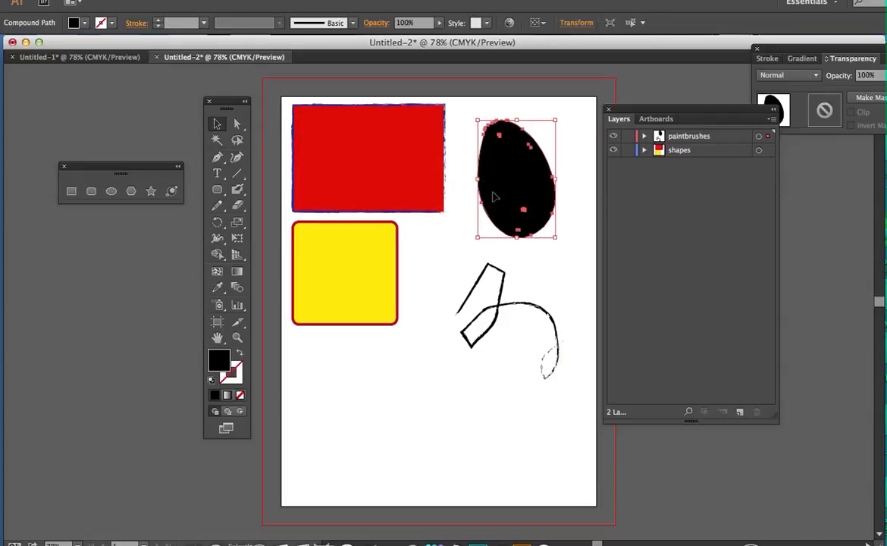
{"action": "key", "text": "Delete"}
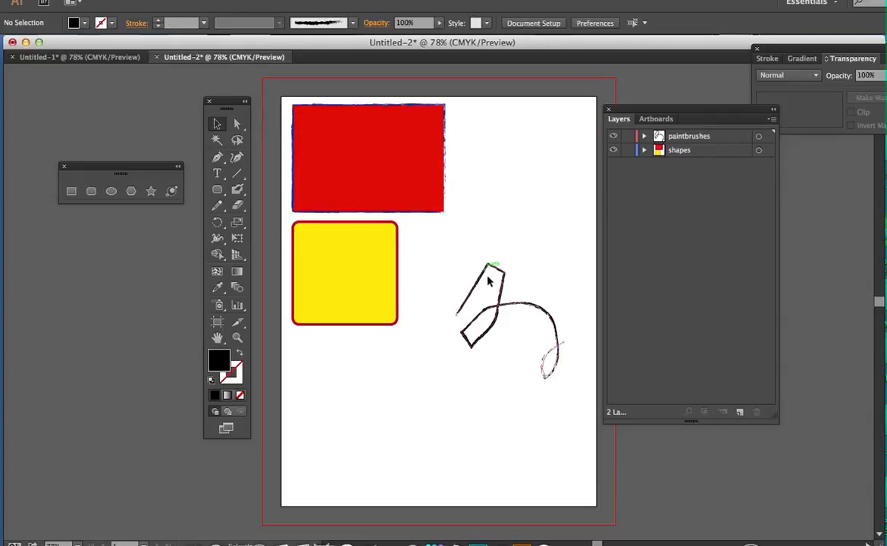
Move the looping pencil path over the lower-right corner of the yellow rounded rectangle
{"action": "left_click", "coordinate": [498, 305]}
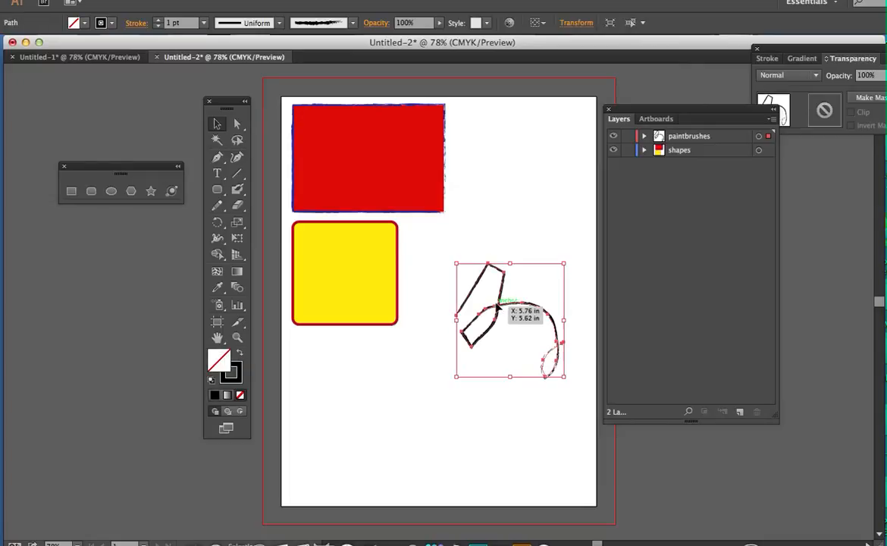
{"action": "mouse_move", "coordinate": [498, 306]}
{"action": "left_mouse_down"}
{"action": "mouse_move", "coordinate": [455, 296]}
{"action": "mouse_move", "coordinate": [387, 298]}
{"action": "left_mouse_up"}
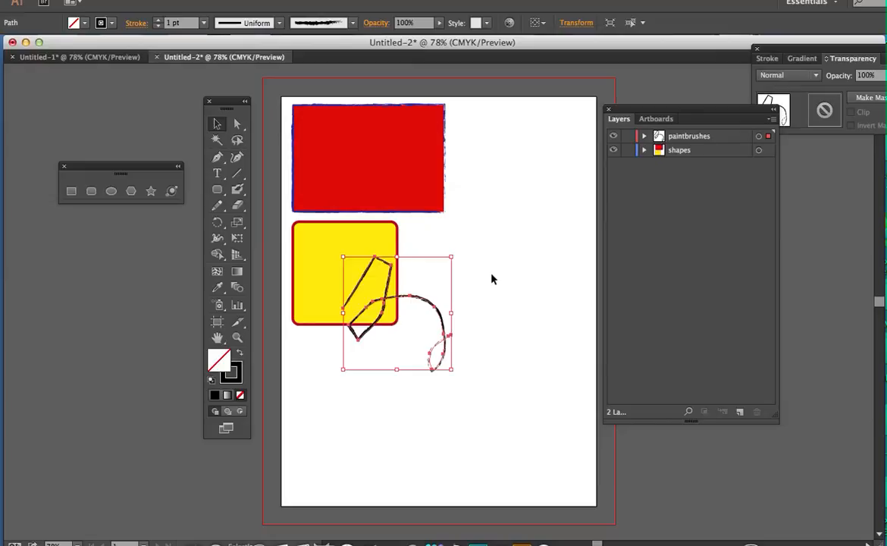